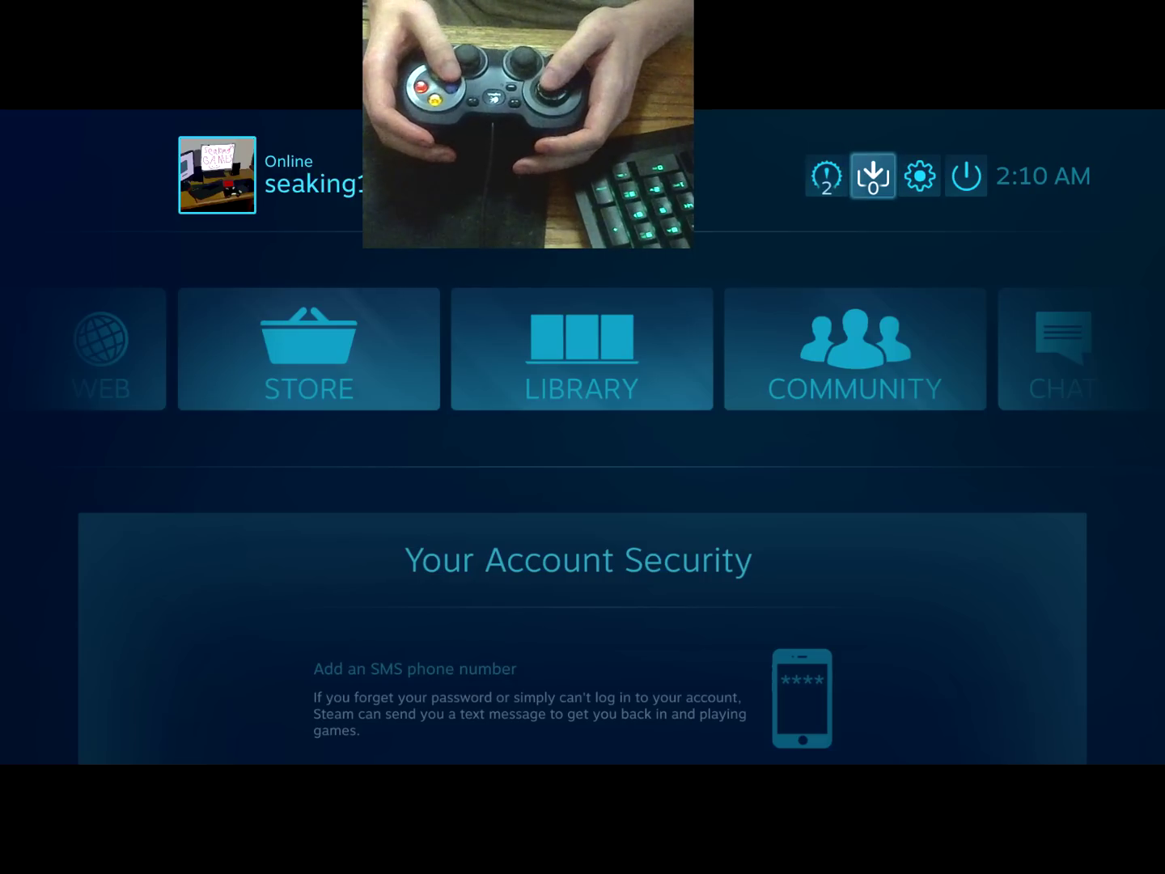
# - Open the Controller Settings page from the main settings
pyautogui.press('Right')
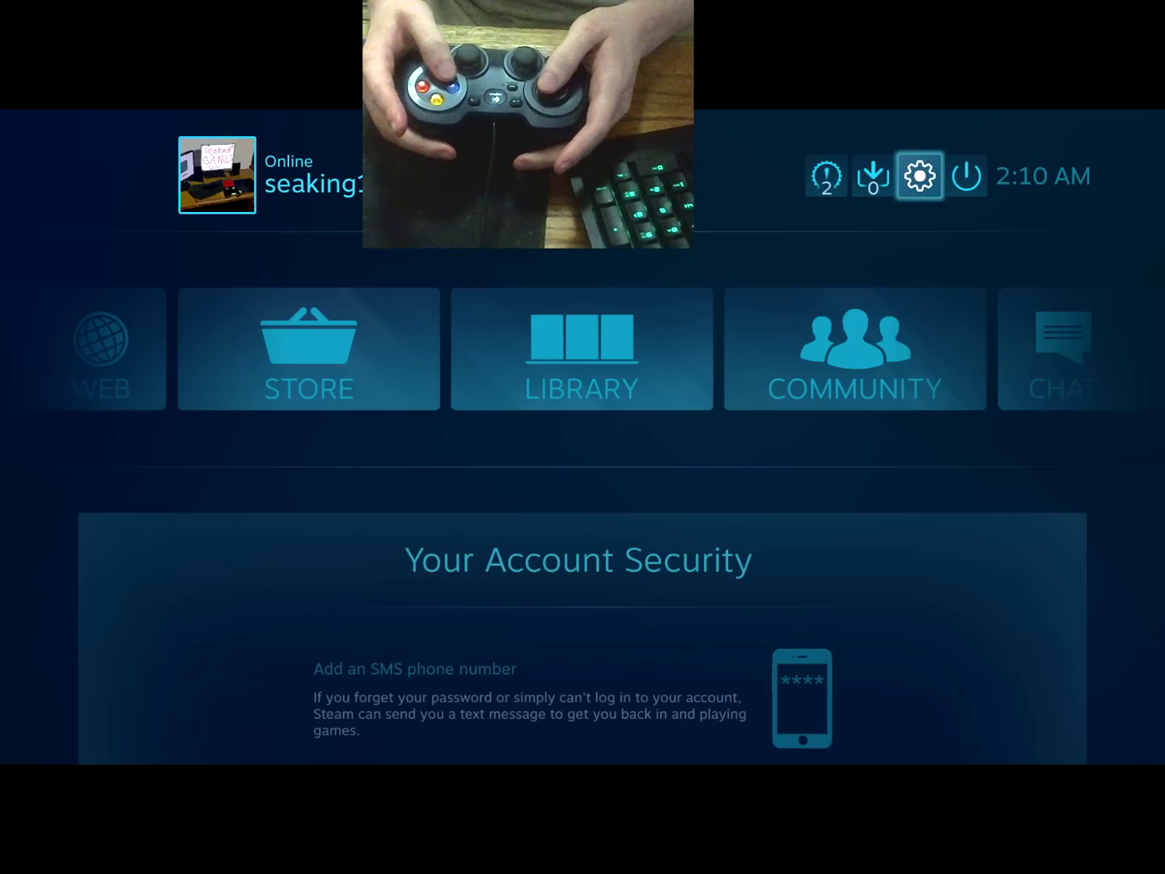
pyautogui.press('Return')
pyautogui.press('Escape')
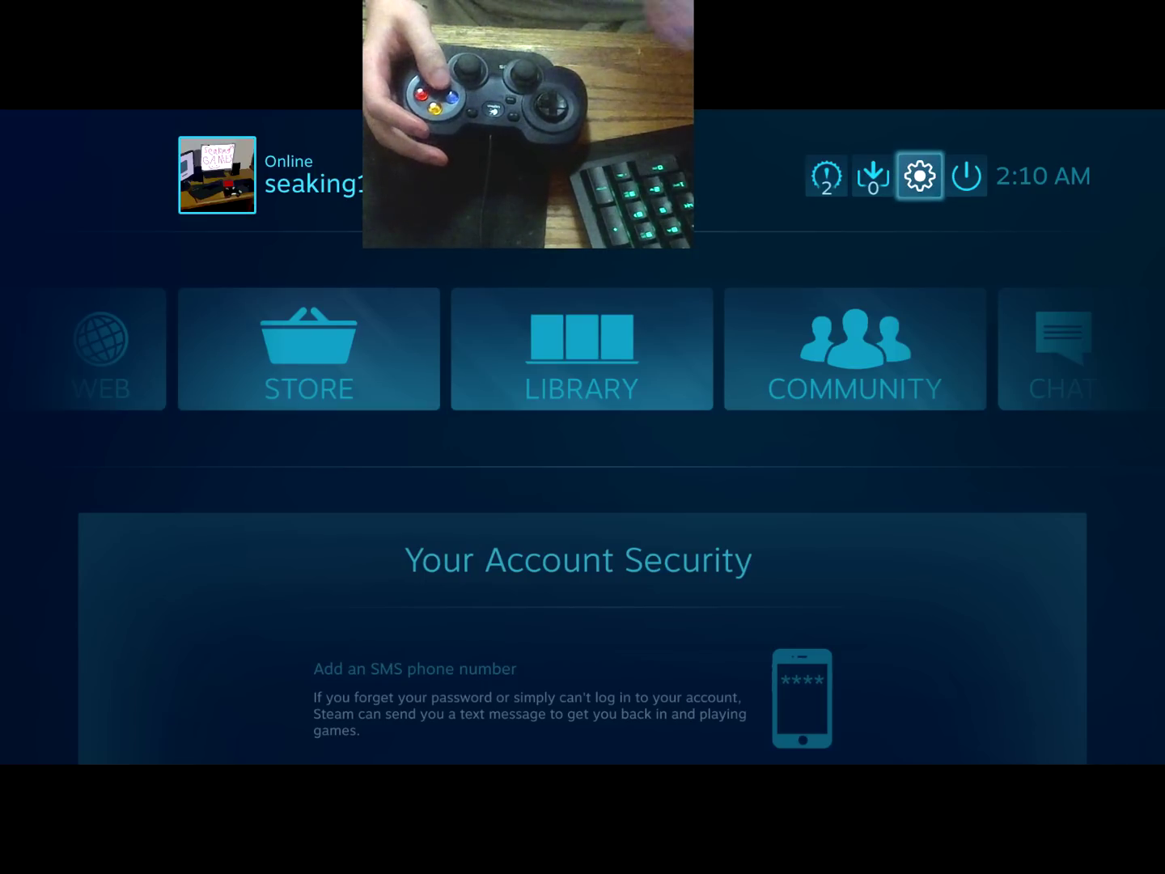
pyautogui.press('Return')
pyautogui.press('Down')
pyautogui.press('Down')
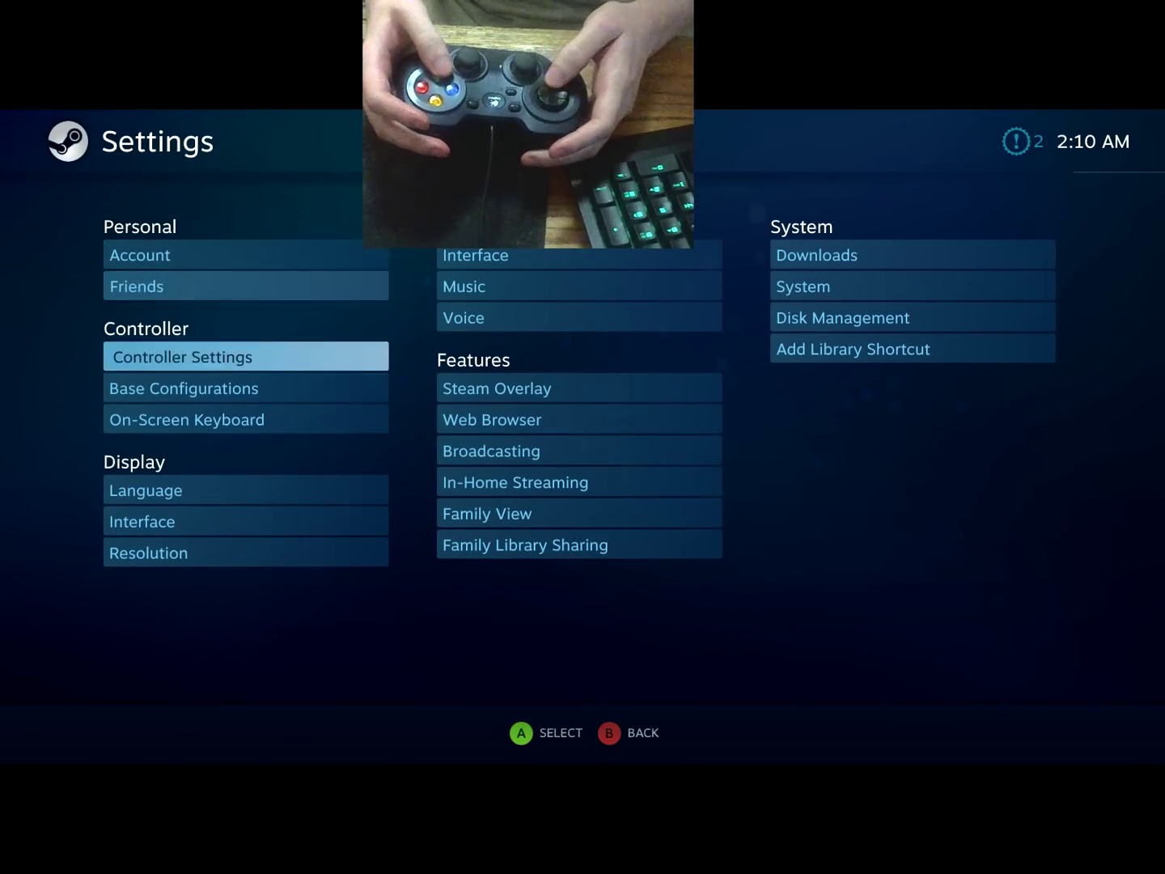
pyautogui.press('Return')
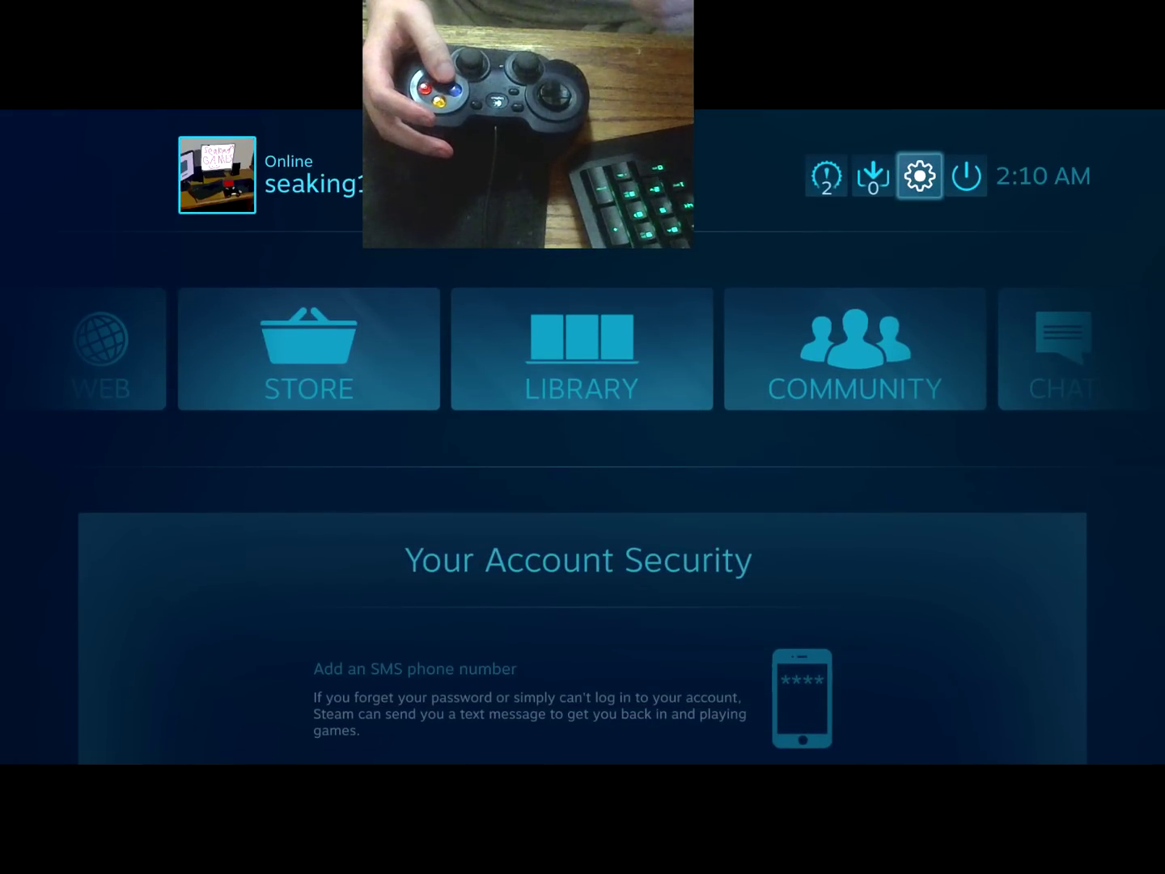
pyautogui.press('Return')
pyautogui.press('Down')
pyautogui.press('Down')
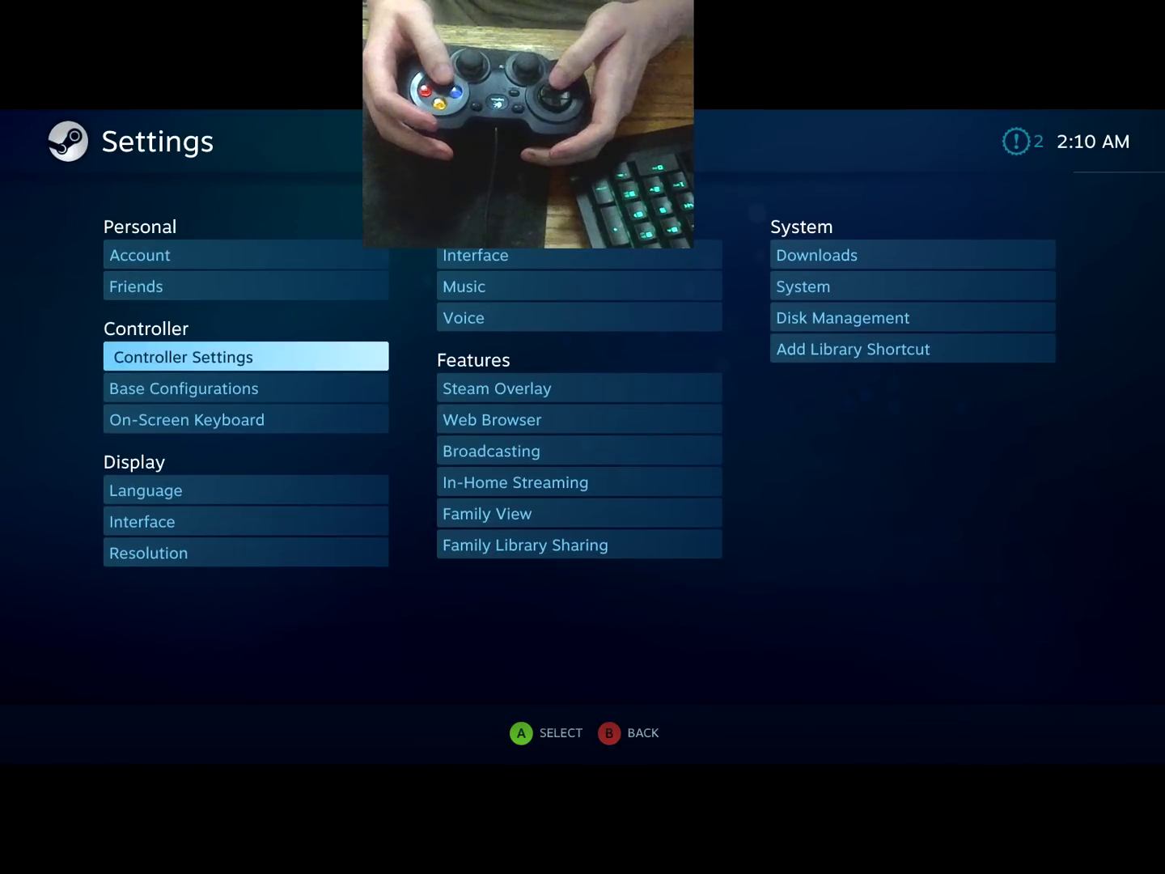
pyautogui.press('Return')
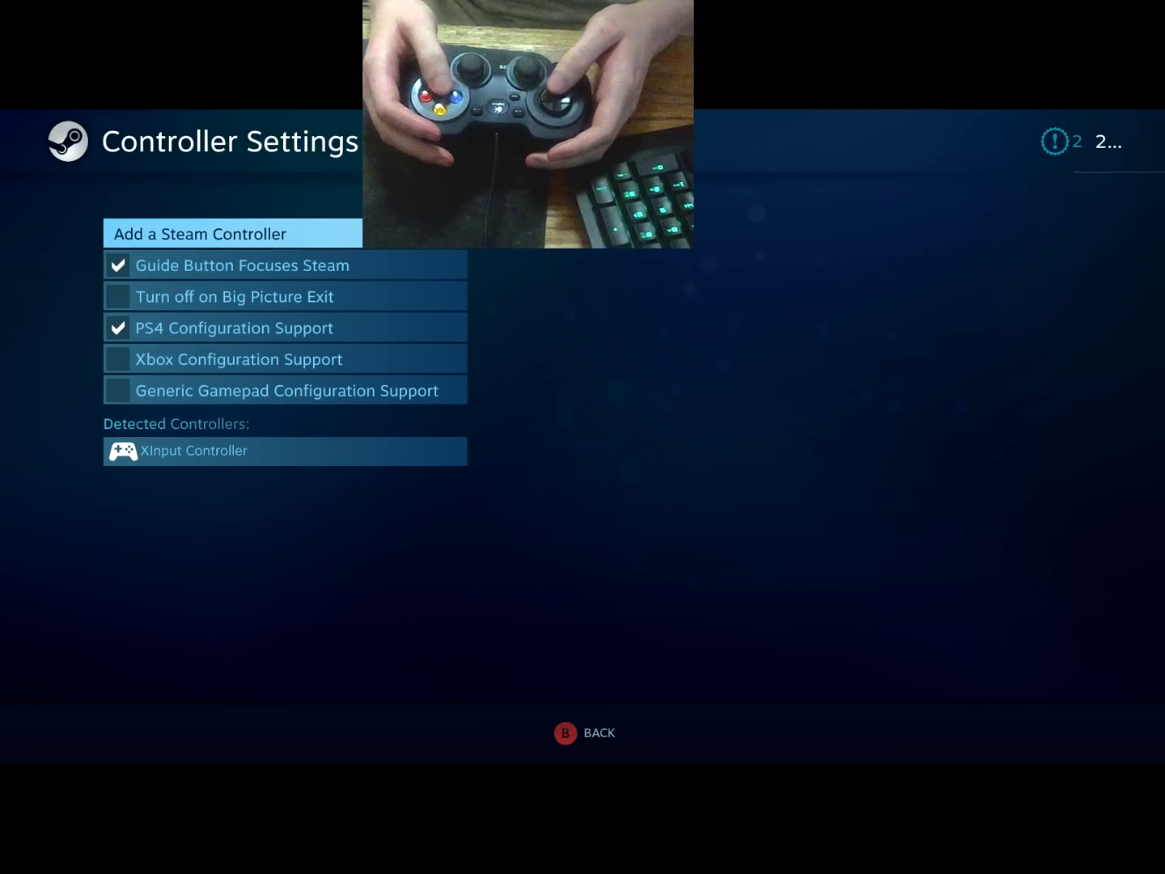
# - Enable Xbox Configuration Support and acknowledge the notice about reconnecting controllers
pyautogui.press('Down')
pyautogui.press('Down')
pyautogui.press('Down')
pyautogui.press('Down')
pyautogui.press('Up')
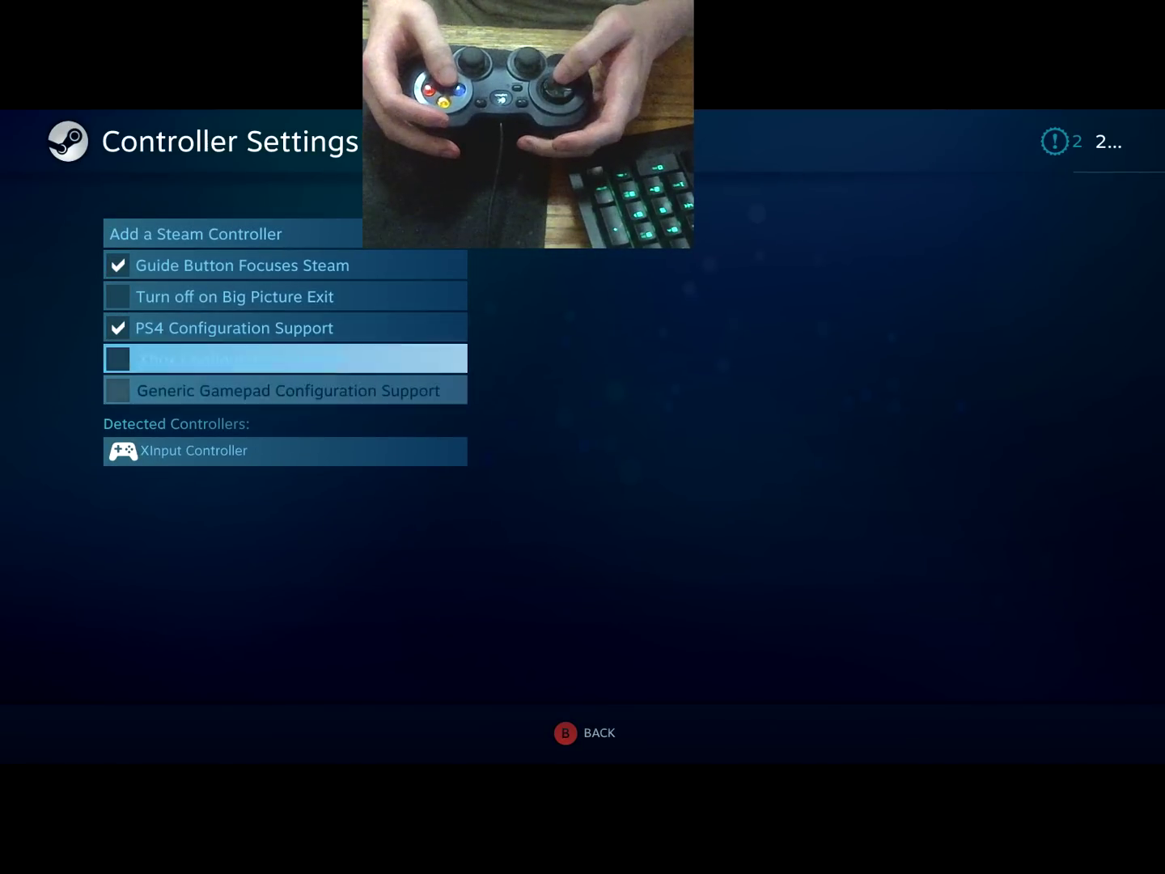
pyautogui.press('Down')
pyautogui.press('Up')
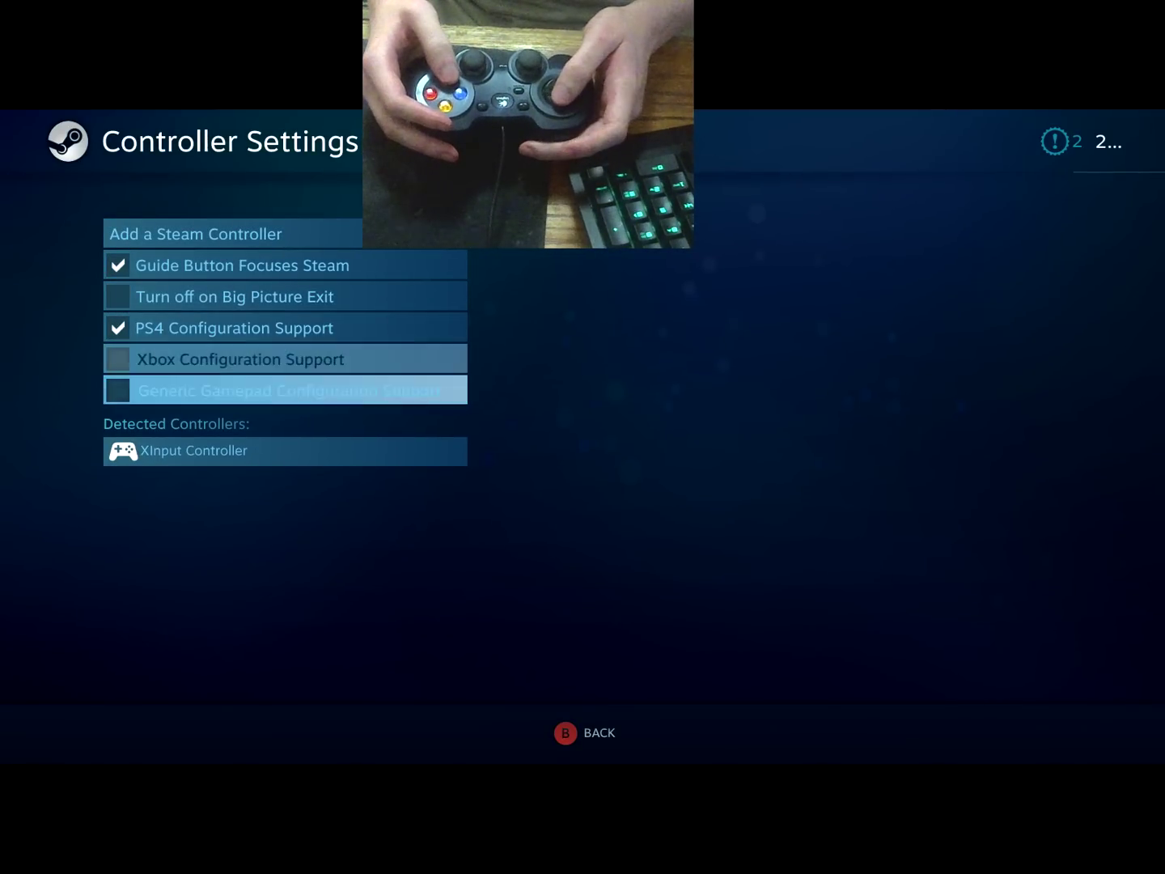
pyautogui.press('Return')
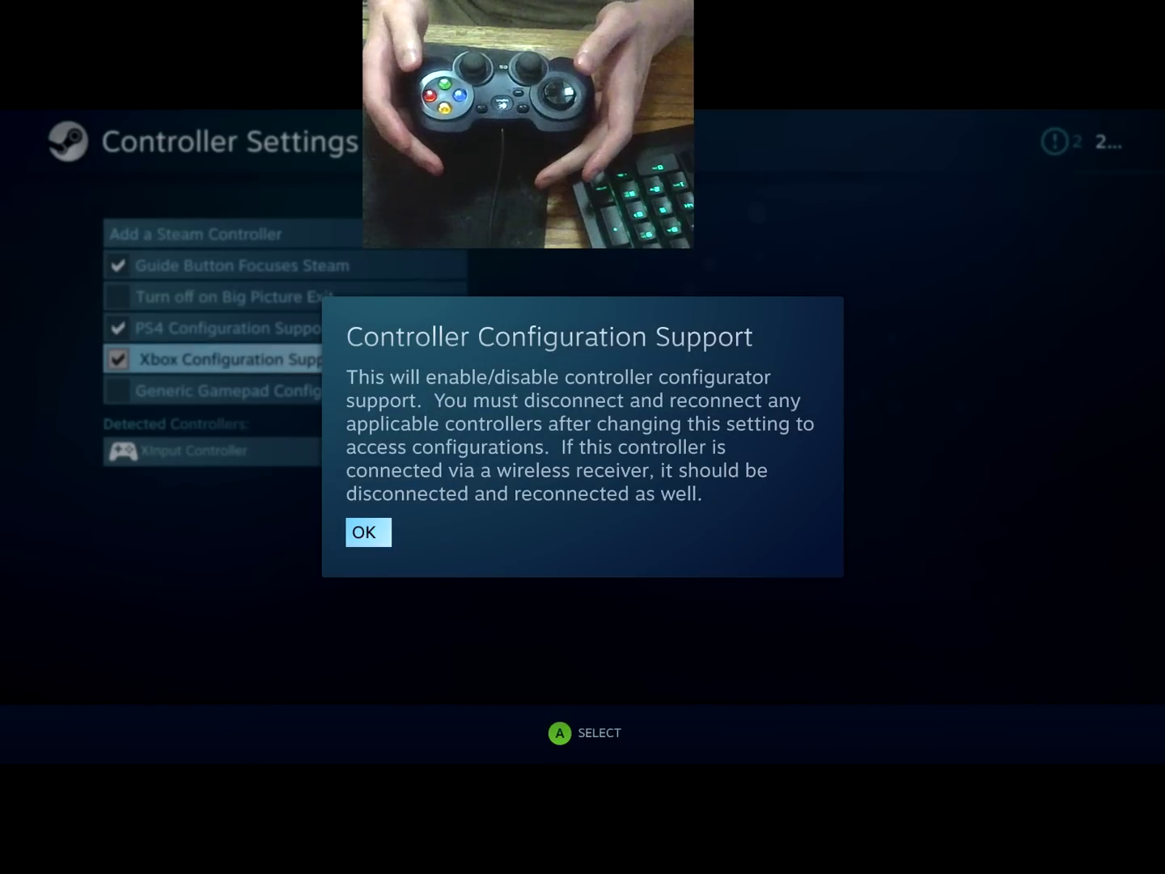
pyautogui.press('Return')
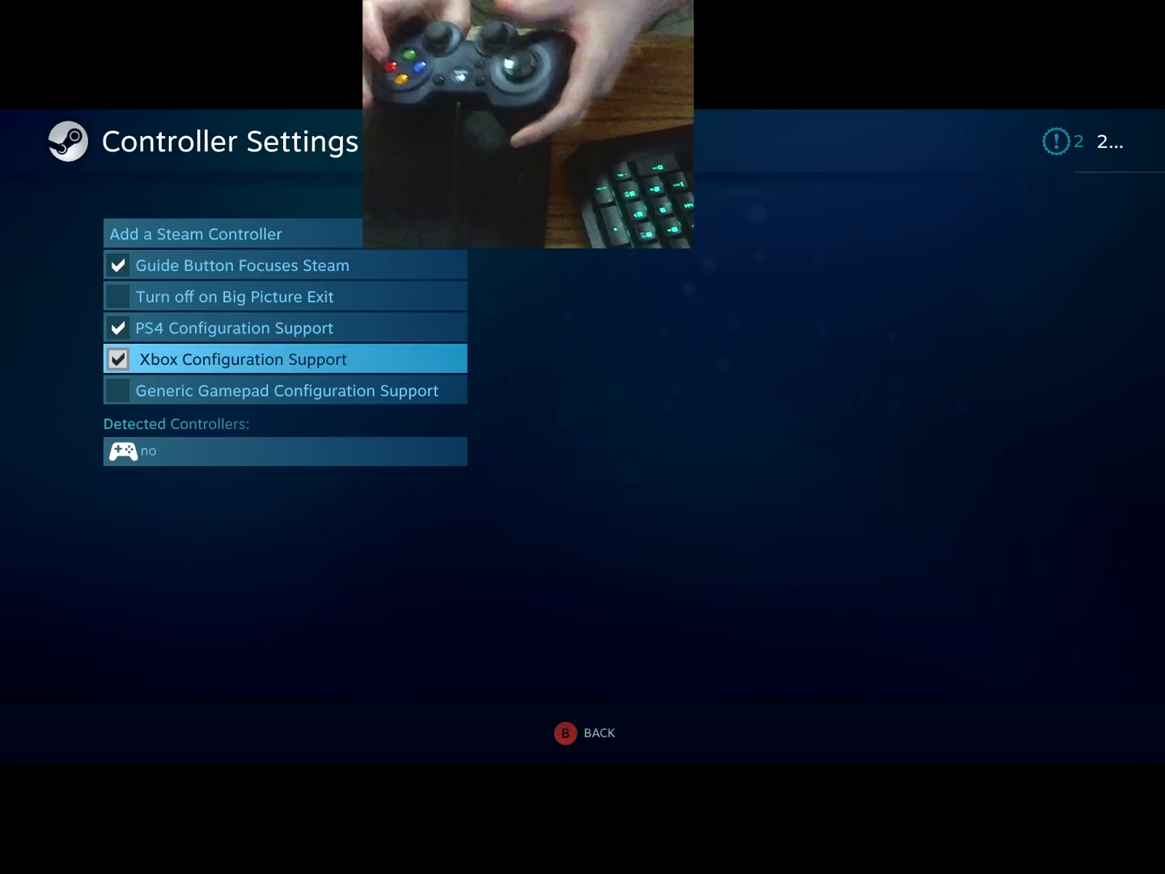
# - Select the detected Xbox 360 Controller to view its registered accounts and preferences
pyautogui.press('Down')
pyautogui.press('Down')
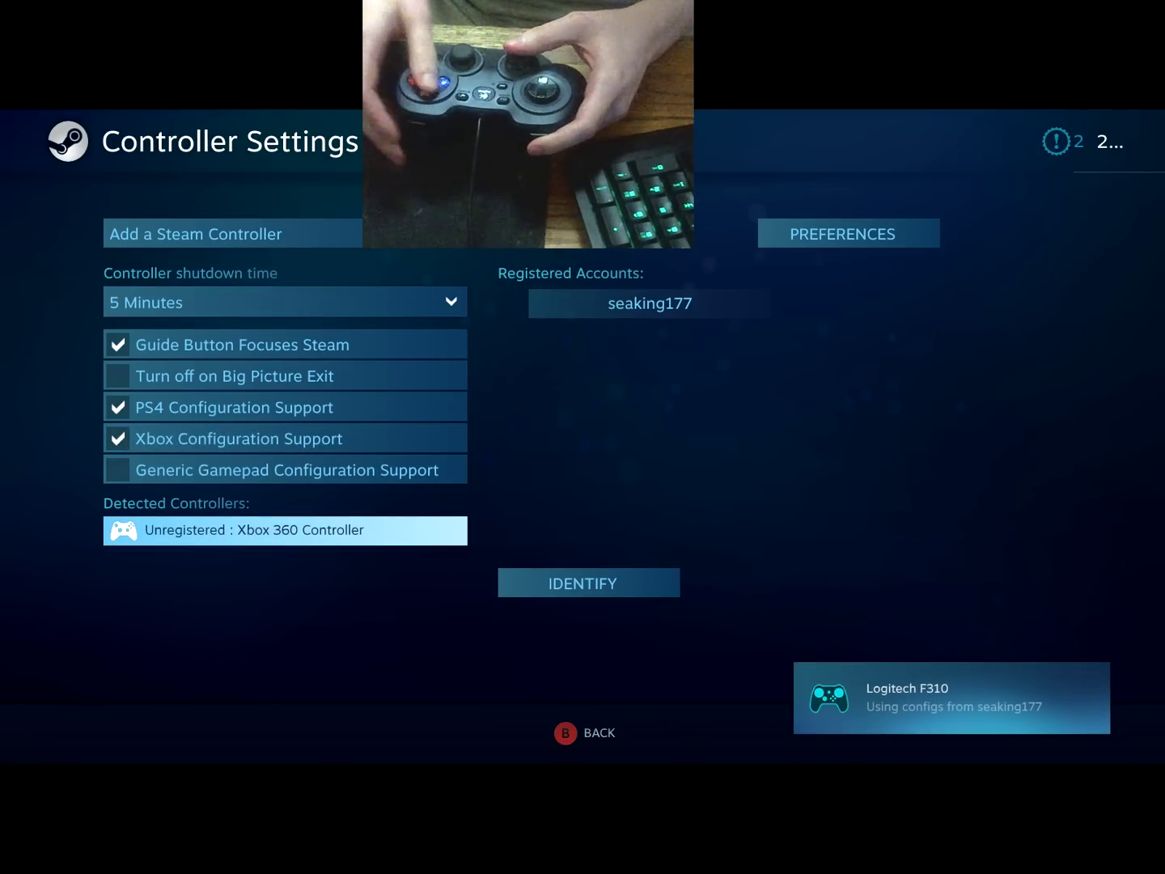
pyautogui.press('Up')
pyautogui.press('Down')
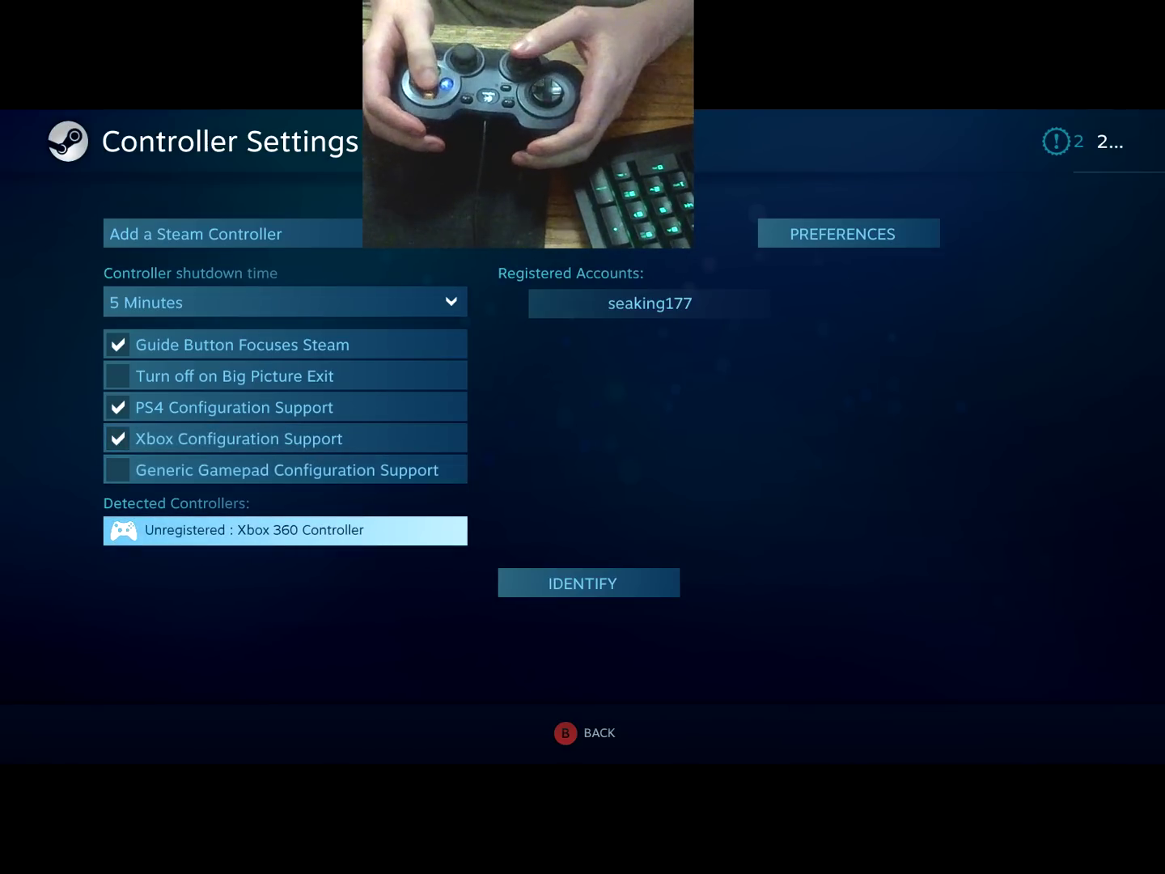
# - Leave the settings and open the controller configuration of Torchlight II from the library
pyautogui.press('Escape')
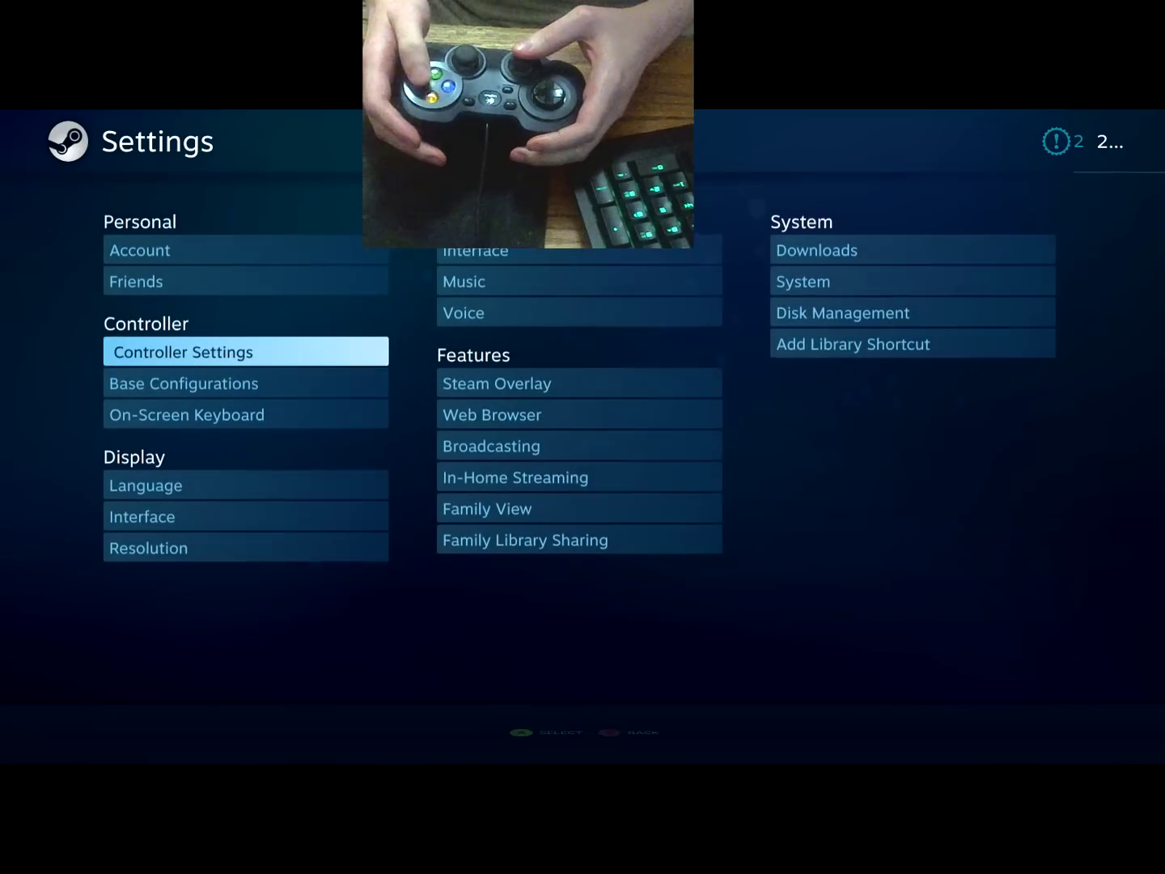
pyautogui.press('Escape')
pyautogui.press('Down')
pyautogui.press('Return')
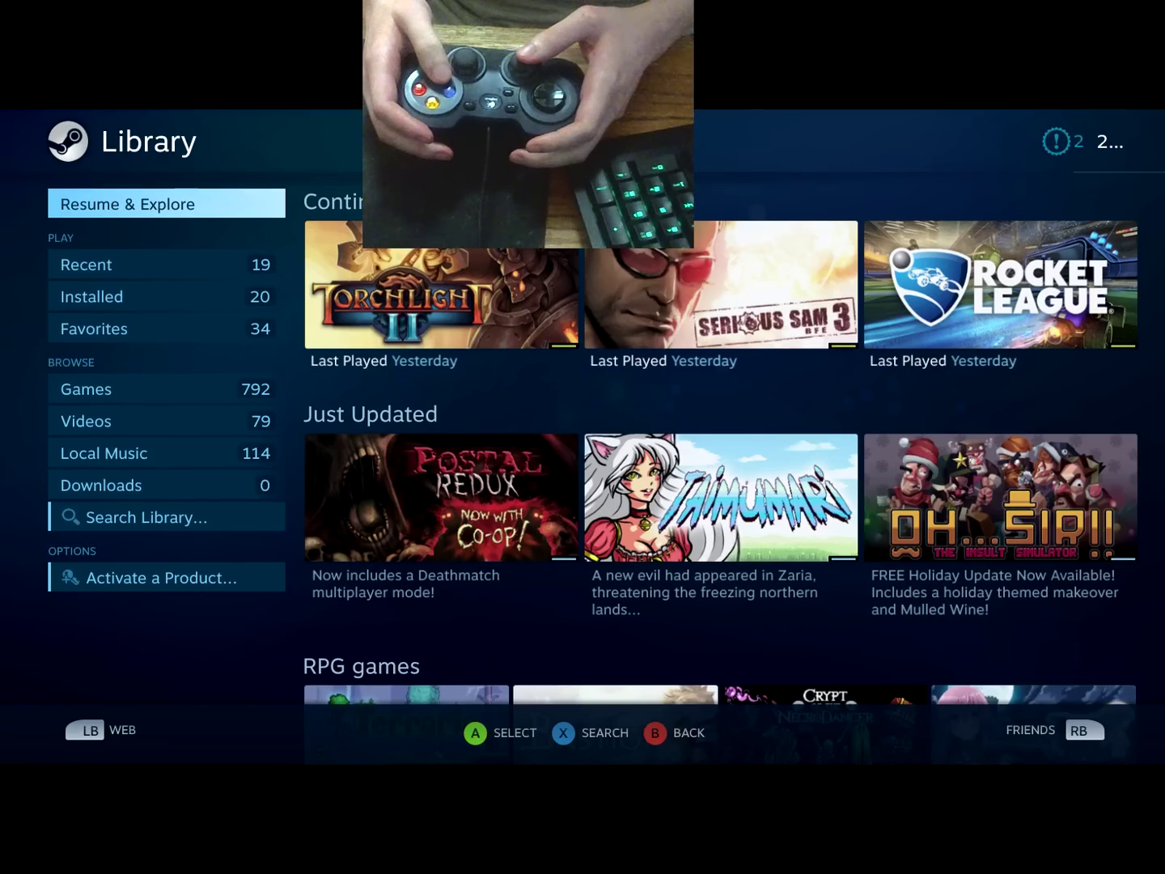
pyautogui.press('Right')
pyautogui.press('Return')
pyautogui.press('Down')
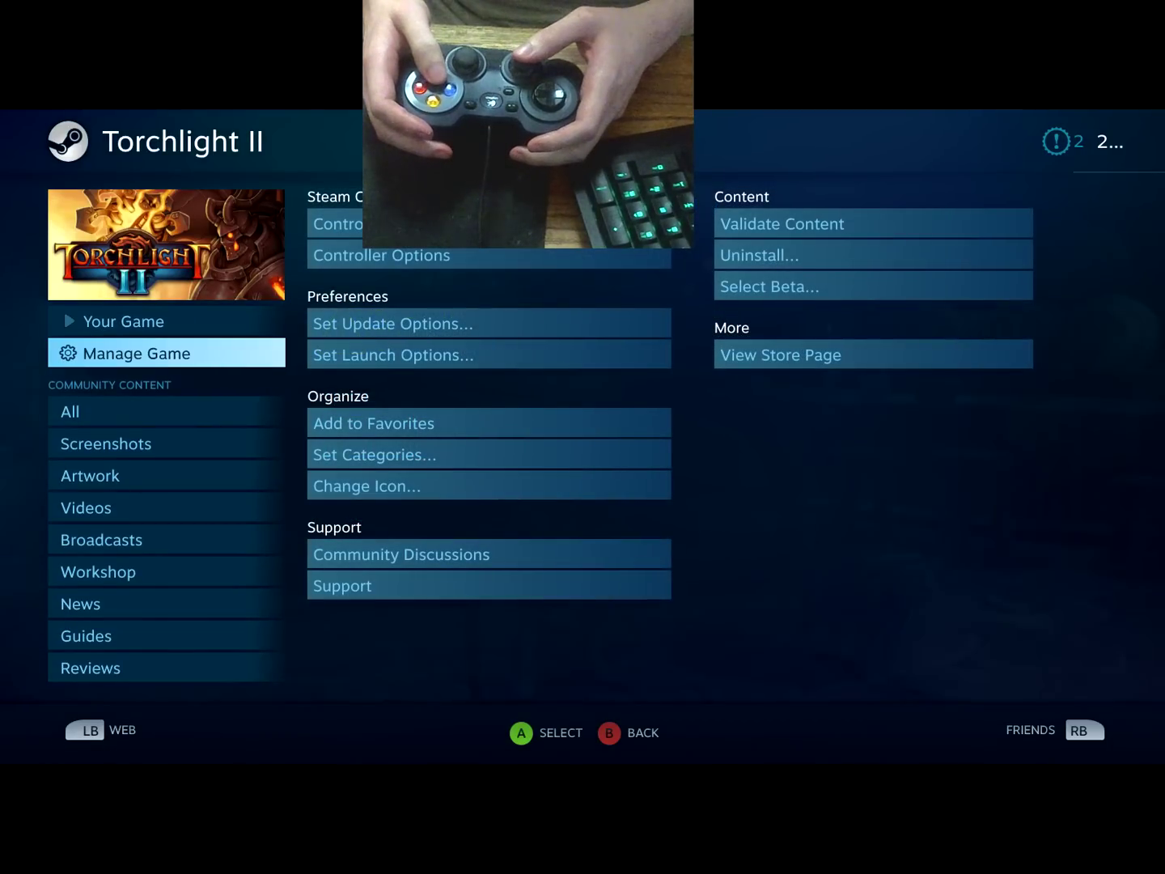
pyautogui.press('Right')
pyautogui.press('Return')
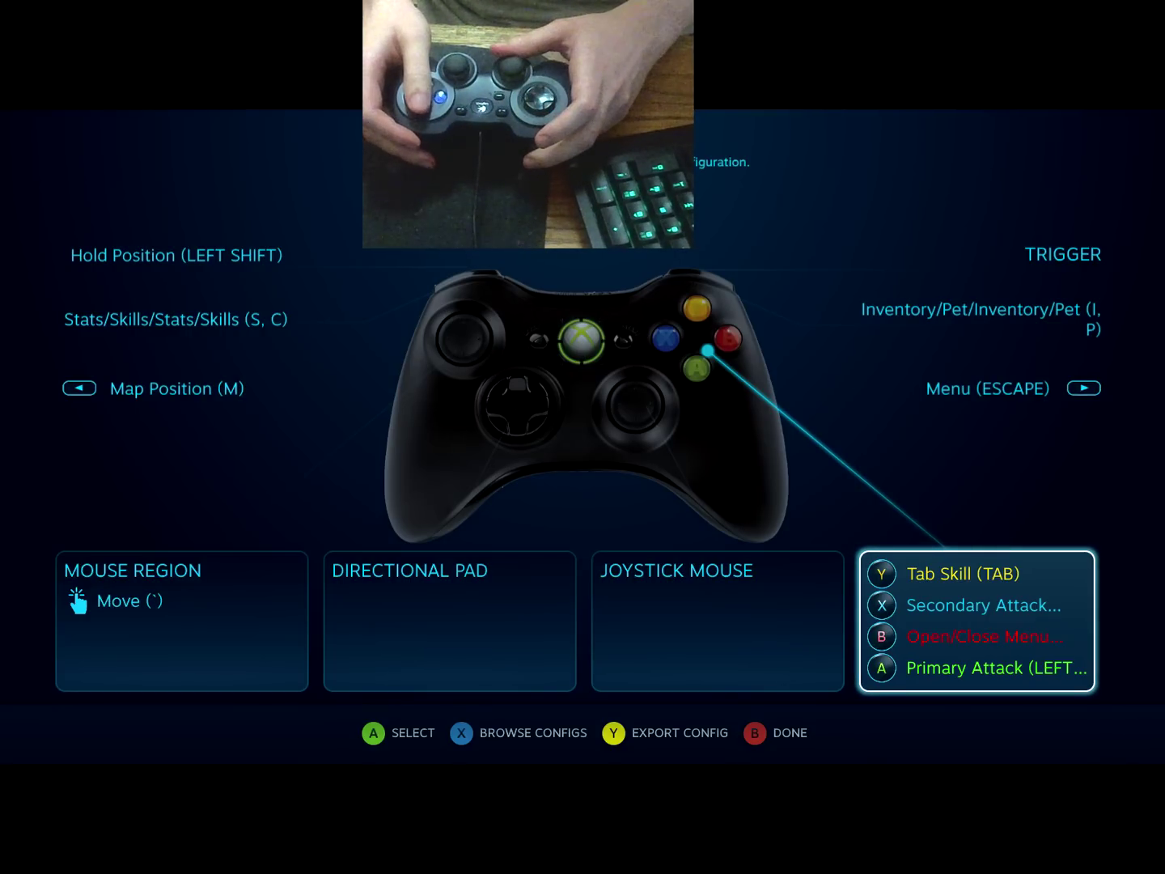
# - Leave the Torchlight II configuration and return to the Controller Settings page
pyautogui.press('Escape')
pyautogui.press('Escape')
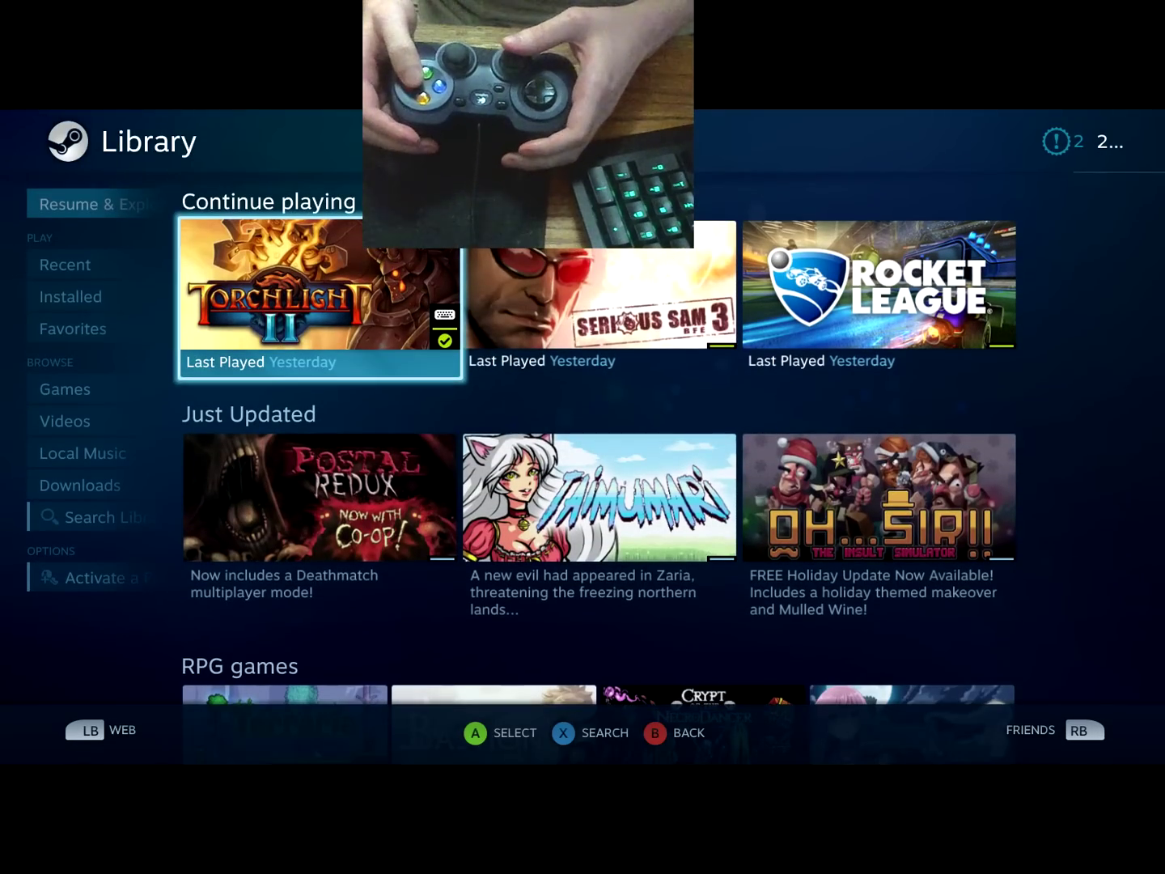
pyautogui.press('Left')
pyautogui.press('Escape')
pyautogui.press('Up')
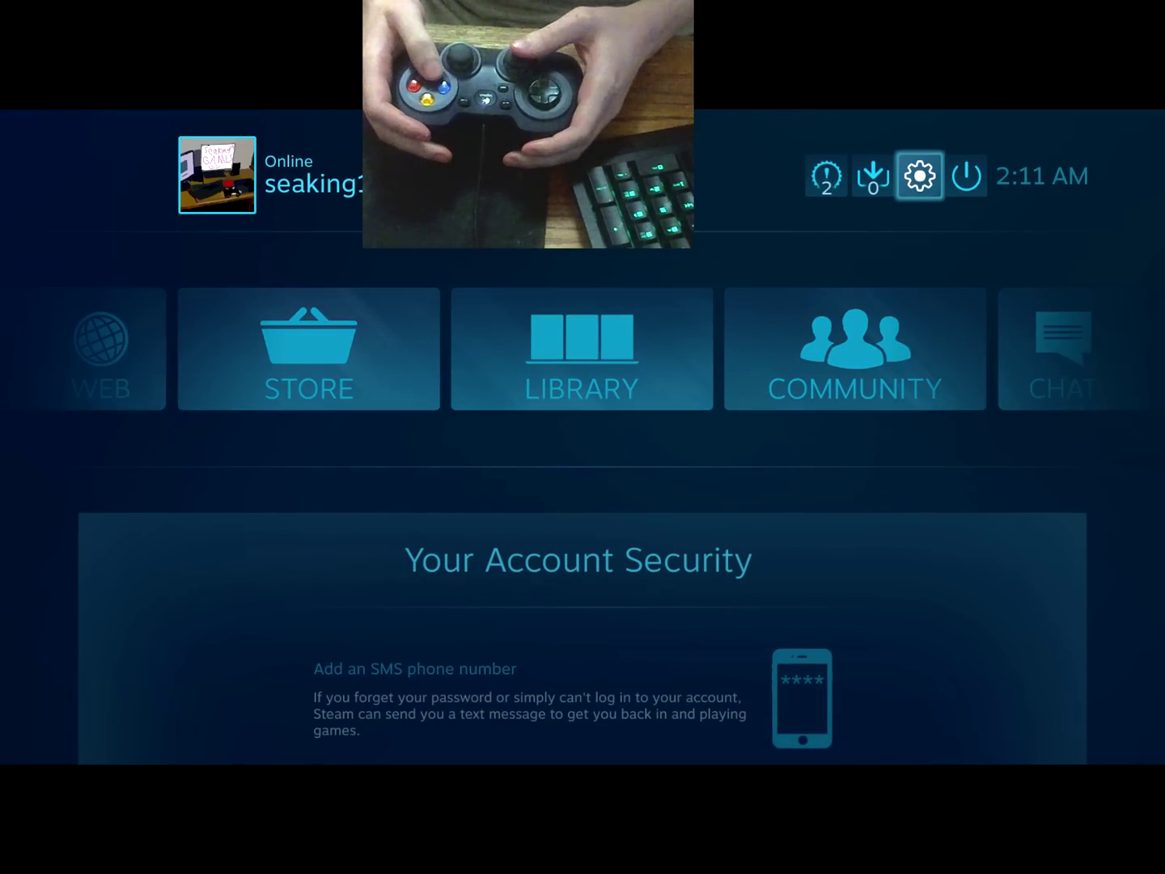
pyautogui.press('Return')
pyautogui.press('Down')
pyautogui.press('Down')
pyautogui.press('Down')
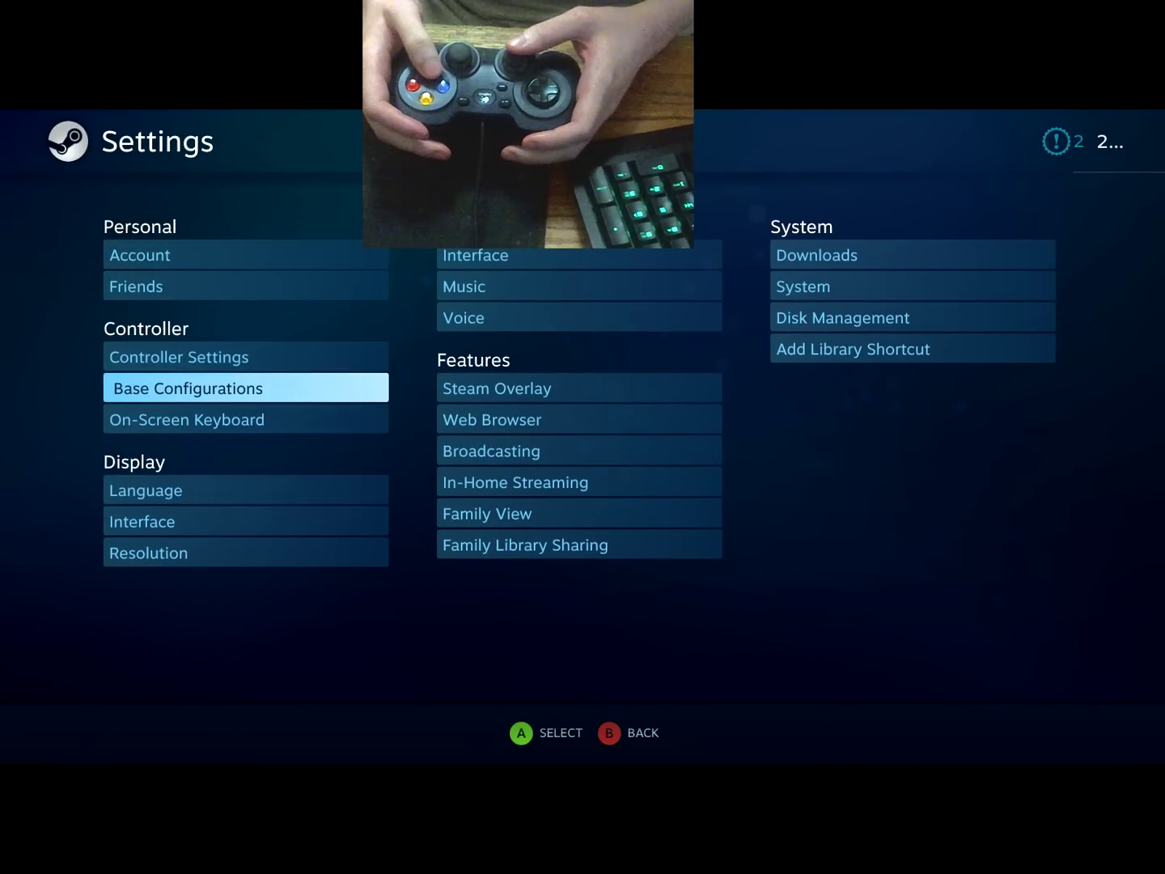
pyautogui.press('Up')
pyautogui.press('Return')
# - Select the detected controller named "no" and start configuring its buttons
pyautogui.press('Down')
pyautogui.press('Down')
pyautogui.press('Down')
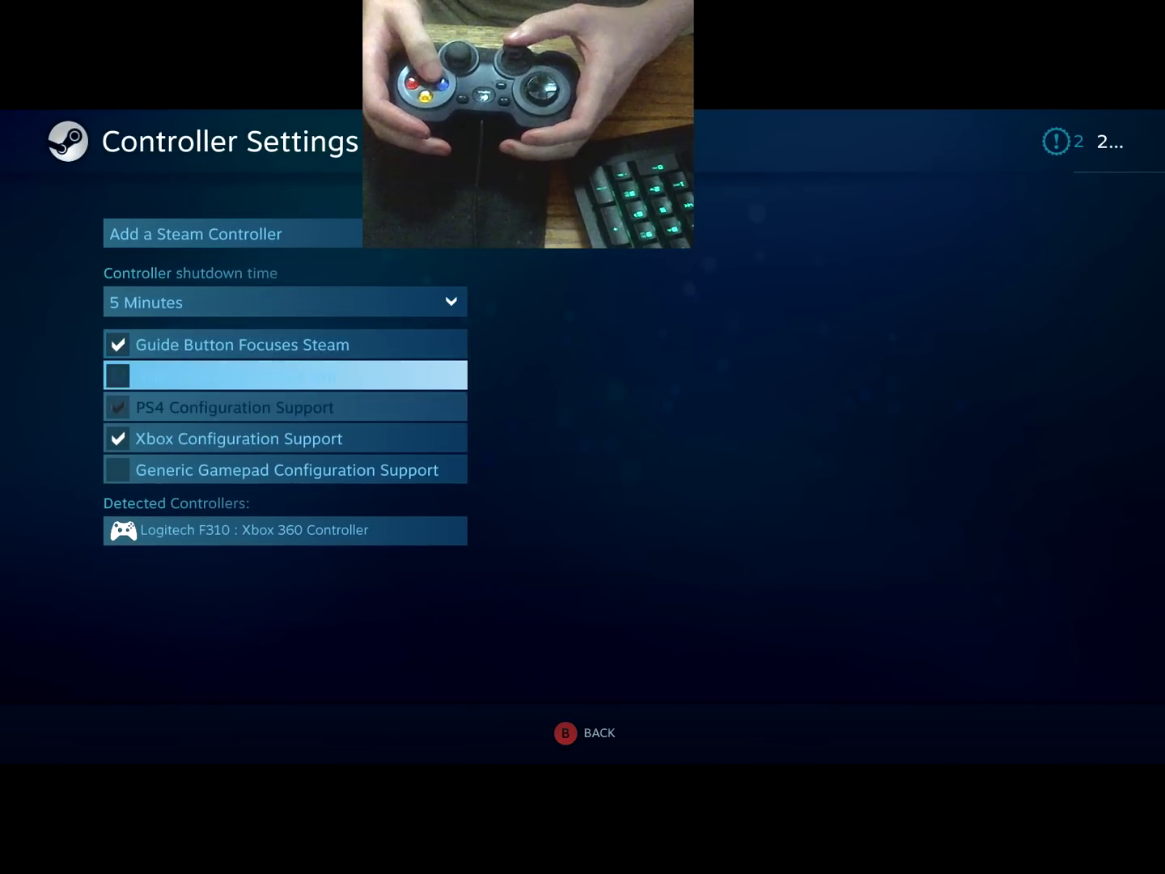
pyautogui.press('Down')
pyautogui.press('Down')
pyautogui.press('Down')
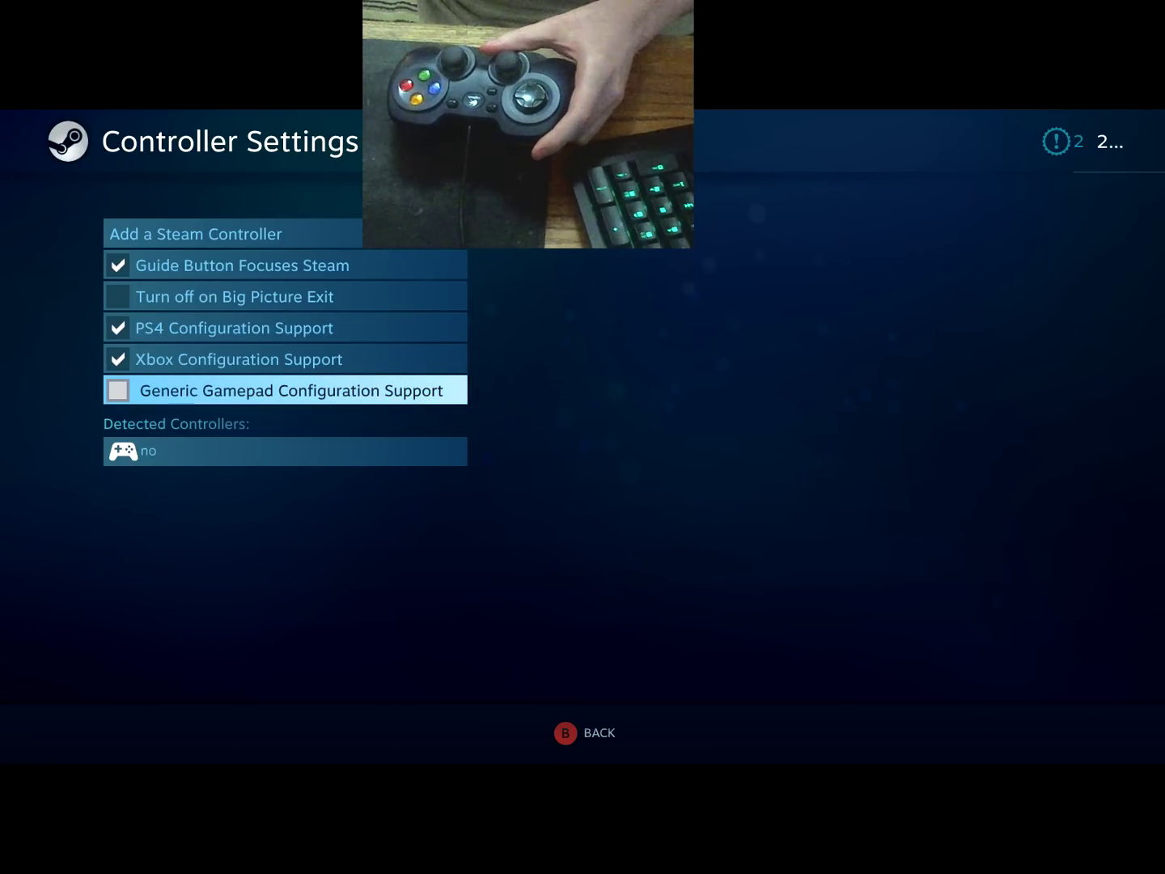
pyautogui.click(311, 445)
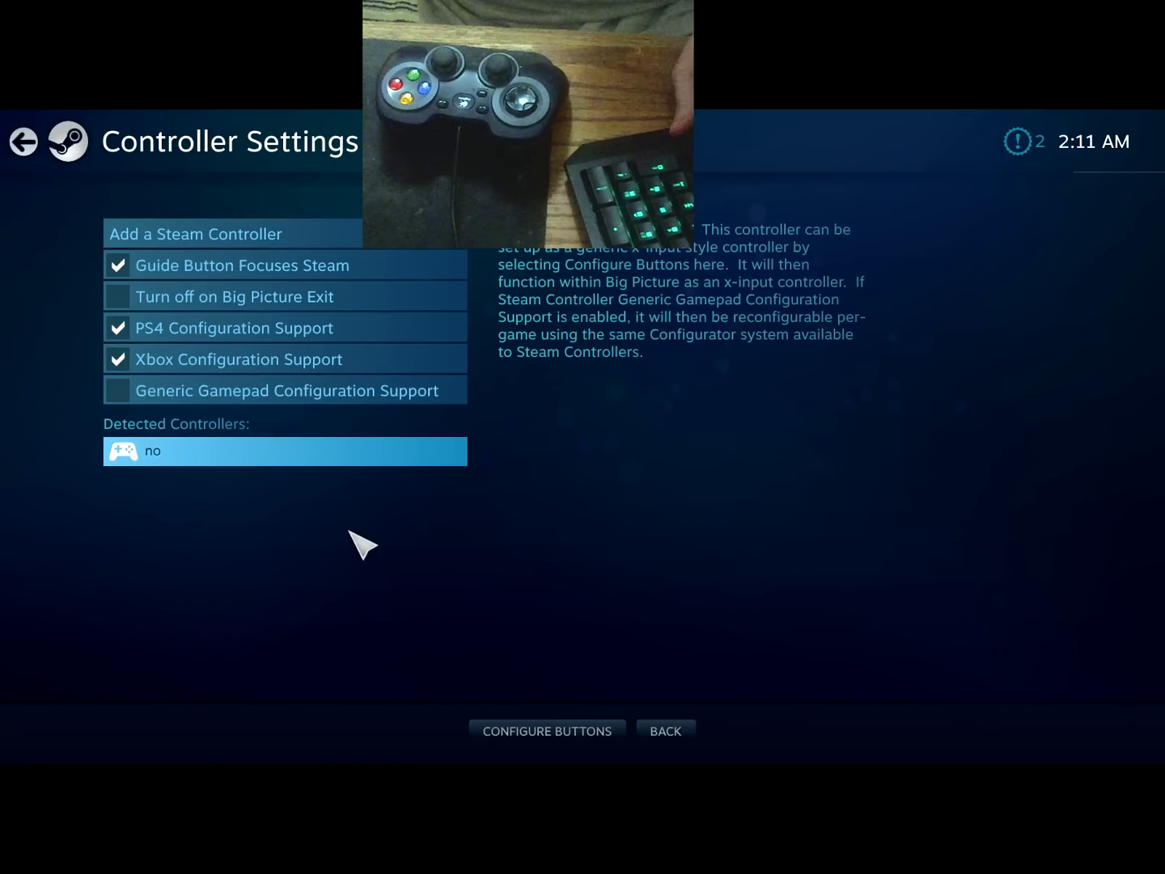
pyautogui.press('Return')
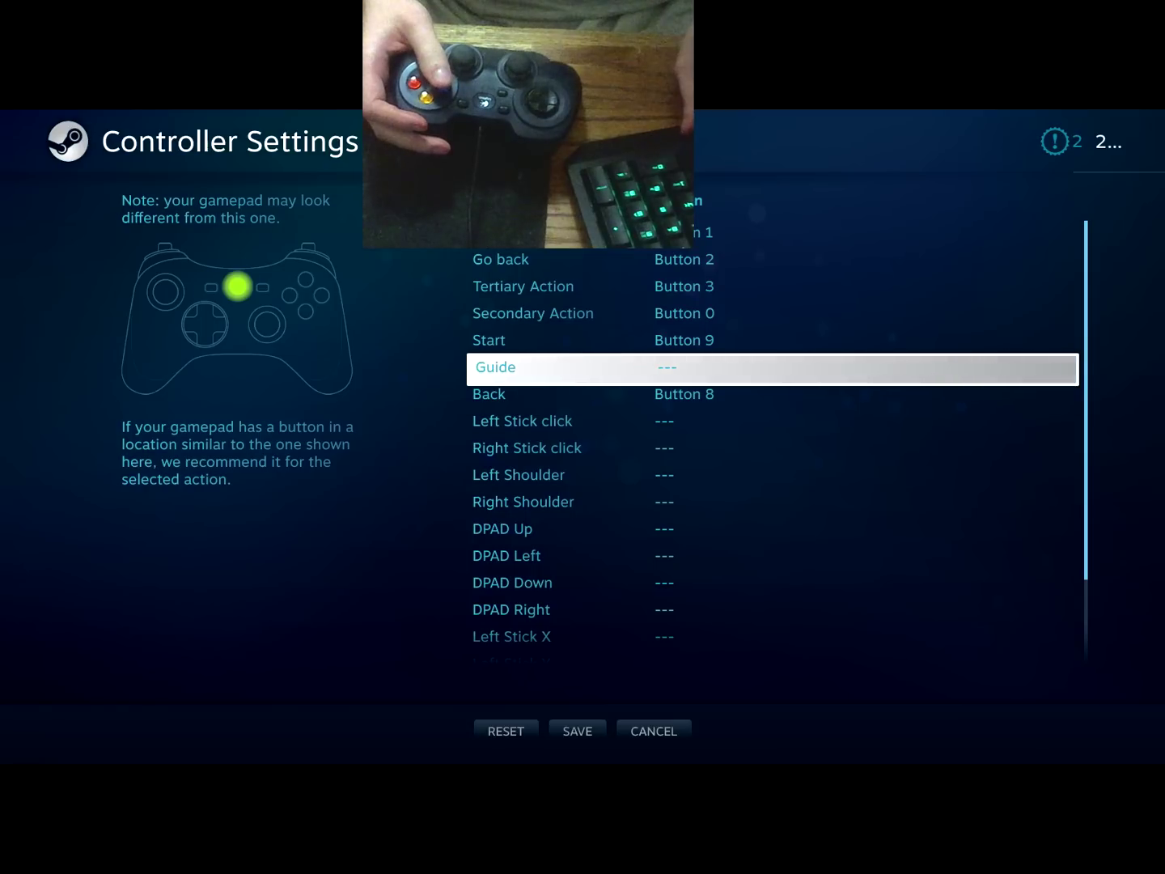
# - Leave Guide unassigned, map the remaining stick, shoulder, DPAD and trigger inputs, and save the button mapping
pyautogui.press('Down')
pyautogui.press('Down')
pyautogui.press('Return')
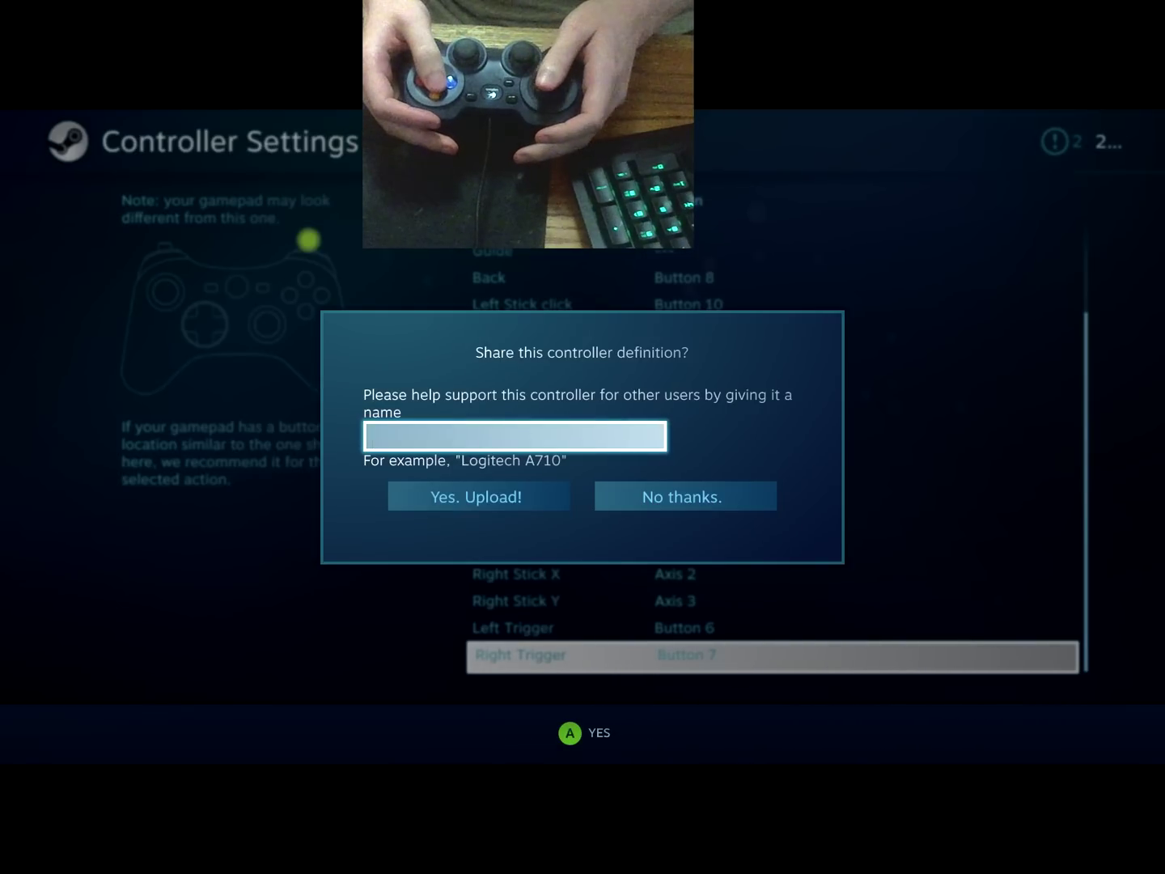
# - Name the controller definition "logitech F310" and share it by uploading
pyautogui.write('logi')
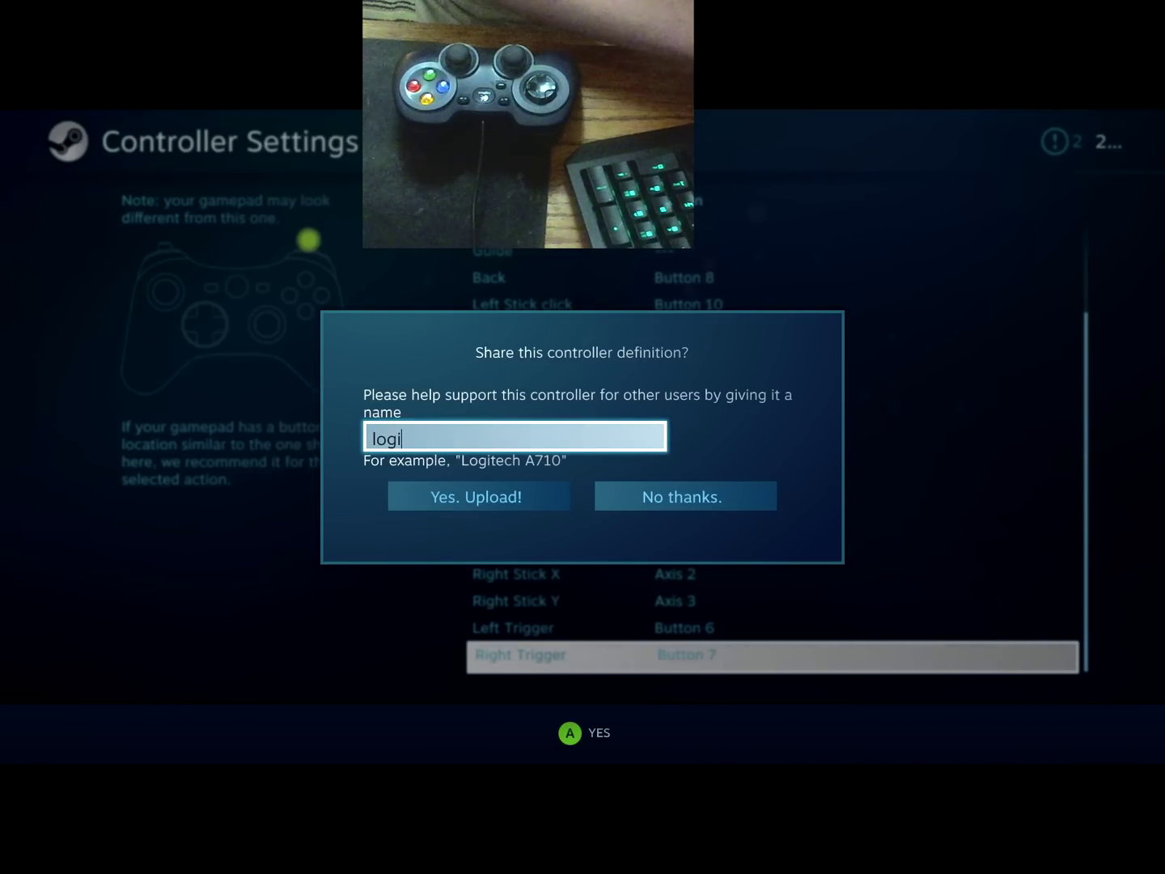
pyautogui.write('tech F310')
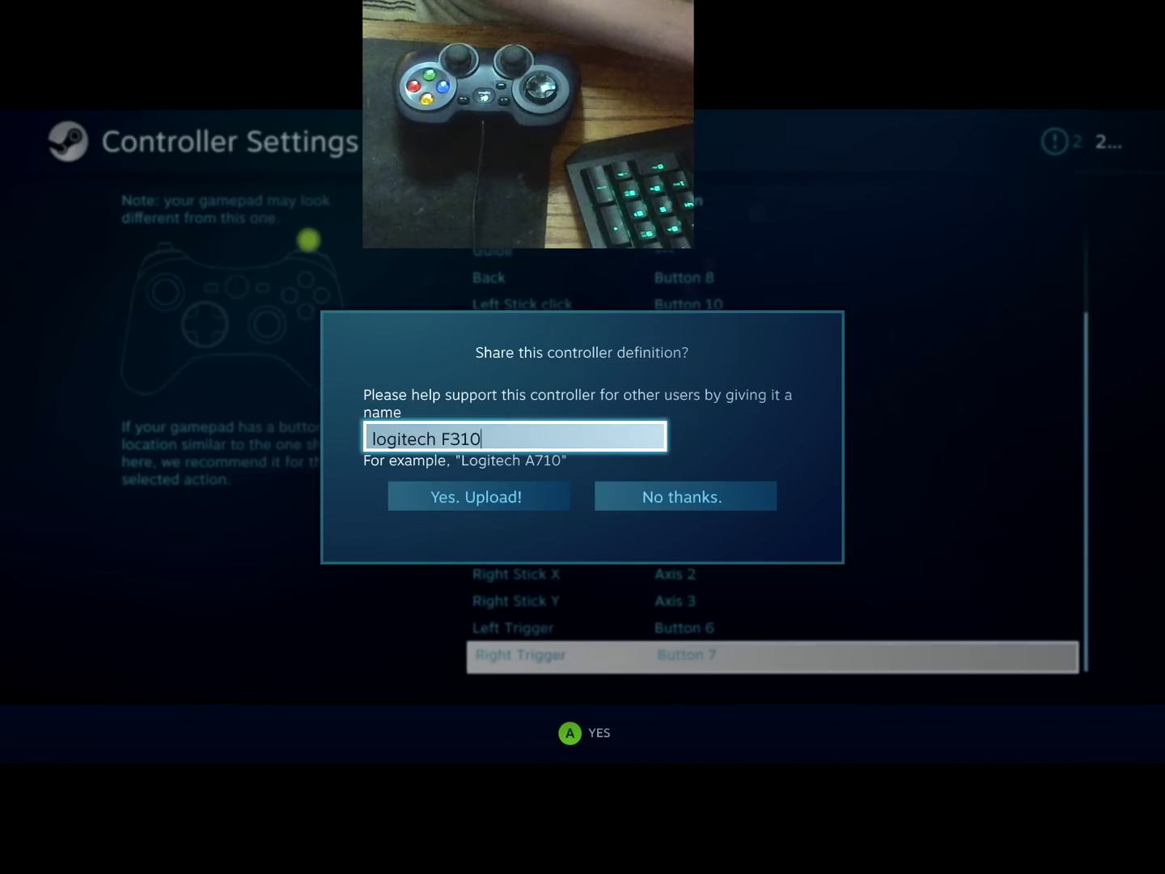
pyautogui.press('Tab')
pyautogui.press('Return')
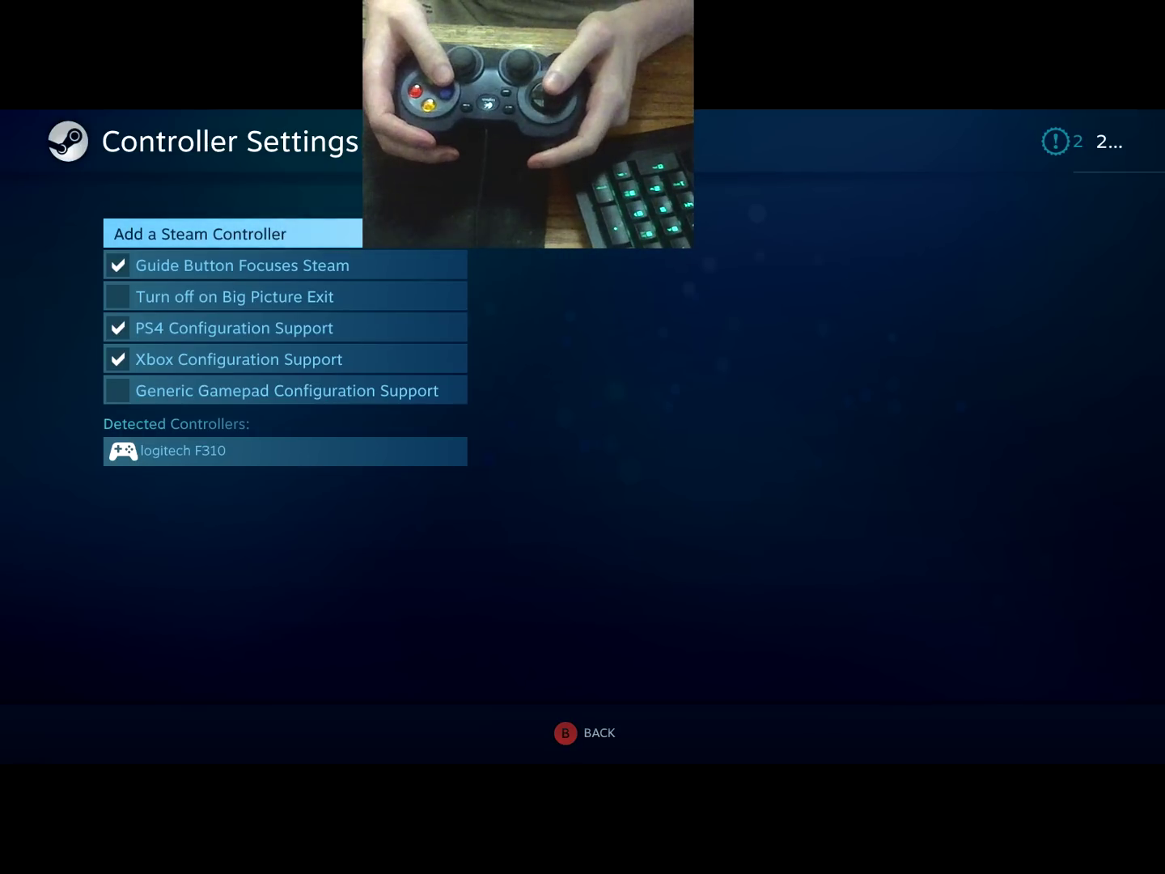
# - Enable Generic Gamepad Configuration Support and acknowledge the notice about reconnecting controllers
pyautogui.press('Down')
pyautogui.press('Down')
pyautogui.press('Down')
pyautogui.press('Down')
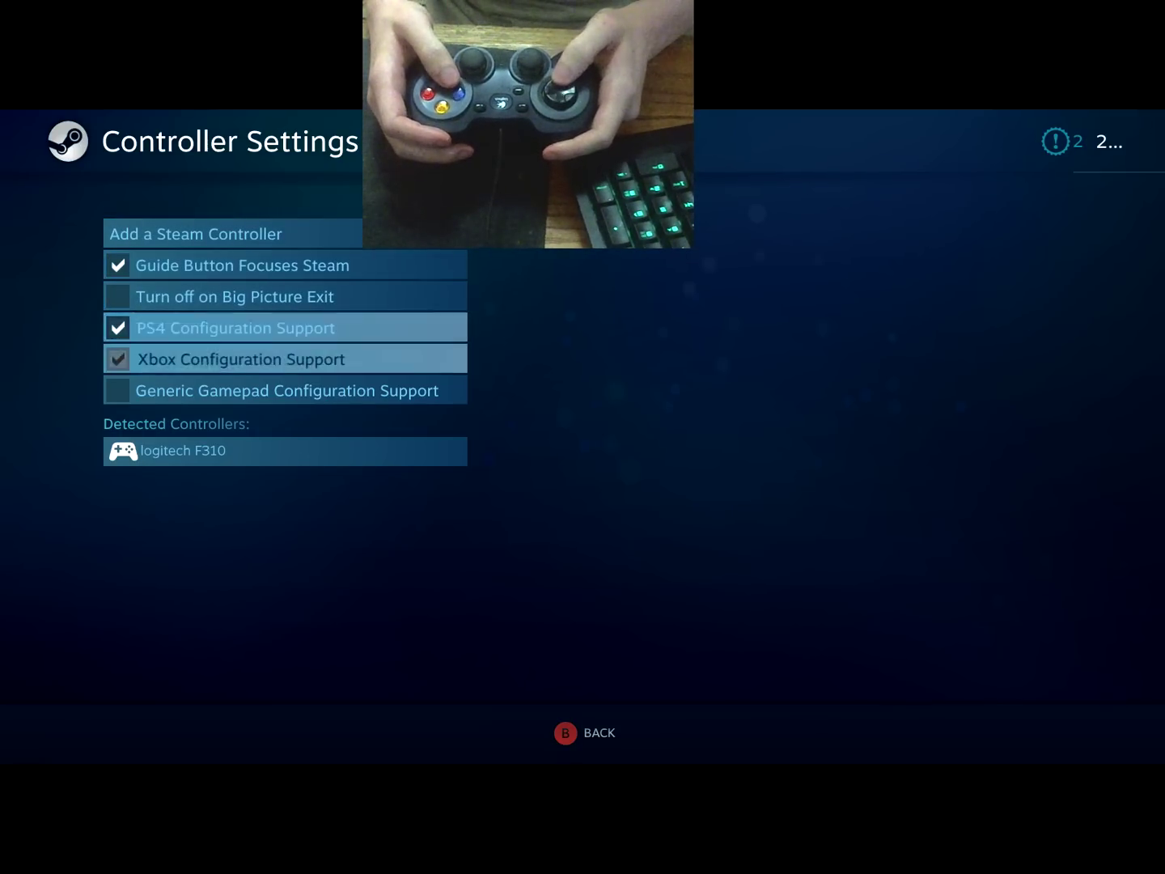
pyautogui.press('Down')
pyautogui.press('Return')
pyautogui.press('Return')
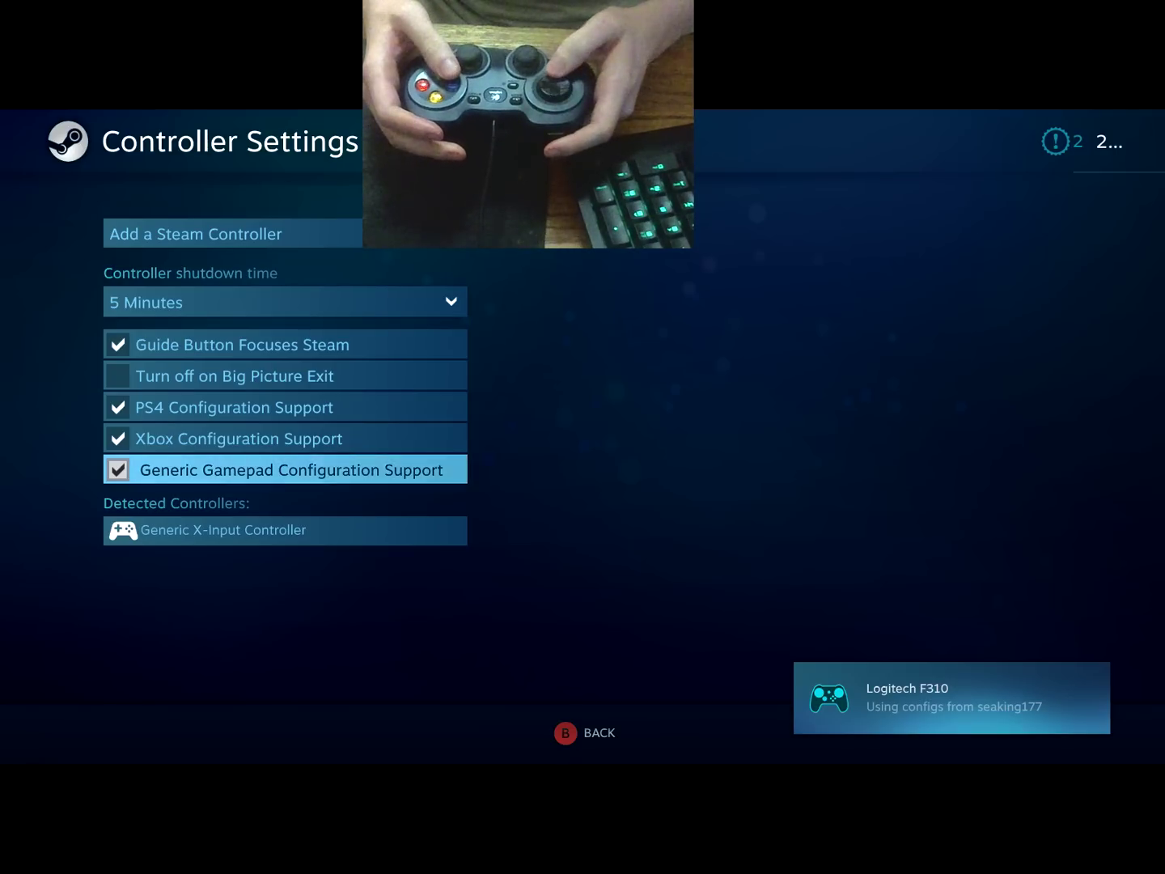
# - Disable Xbox Configuration Support and acknowledge the notice about reconnecting controllers
pyautogui.press('Down')
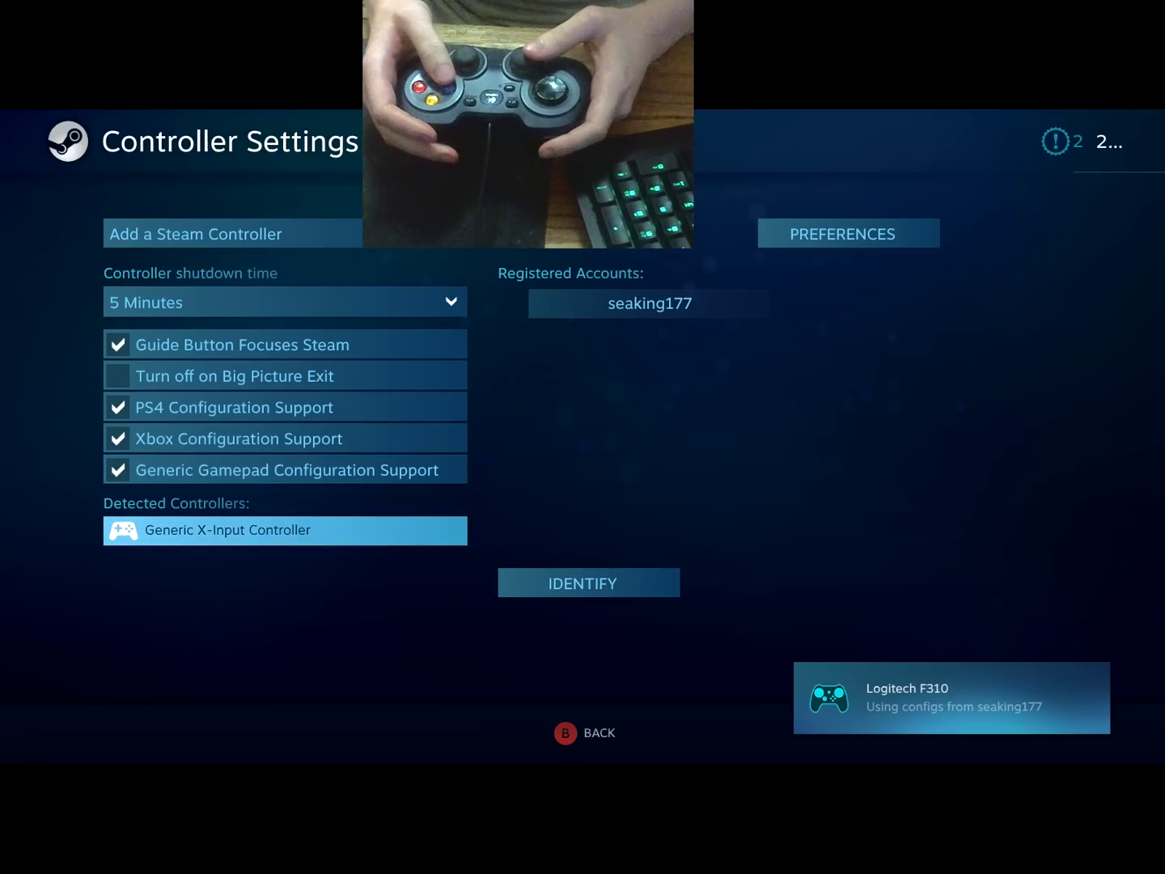
pyautogui.press('Up')
pyautogui.press('Up')
pyautogui.press('Return')
pyautogui.press('Return')
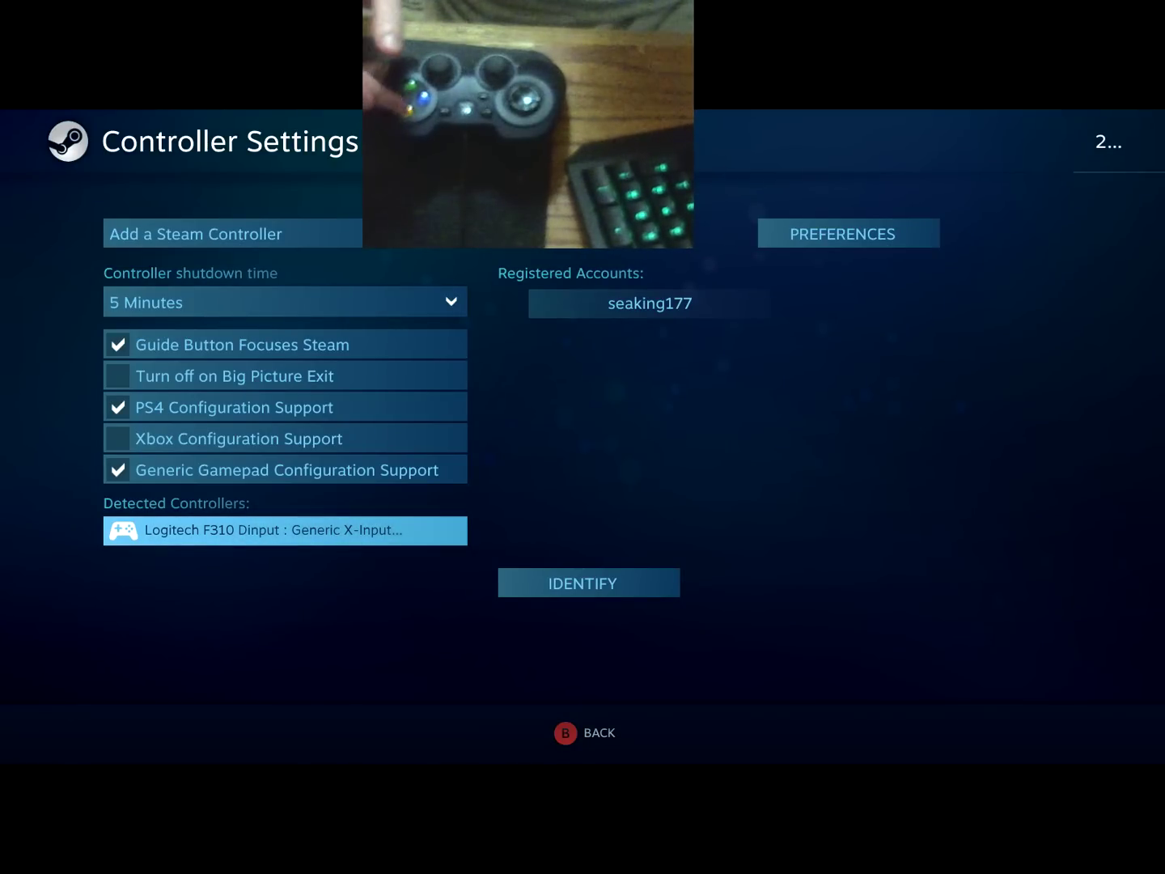
pyautogui.press('Up')
pyautogui.press('Up')
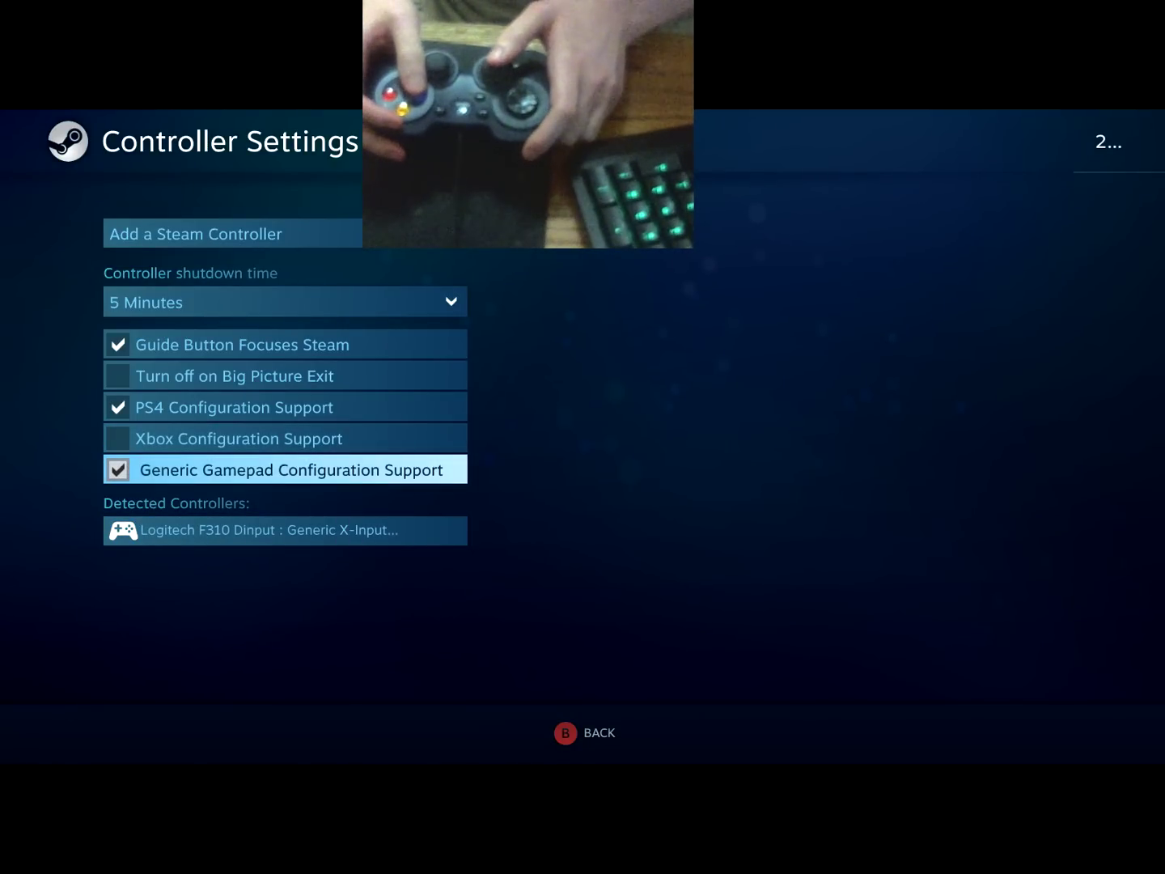
pyautogui.press('Up')
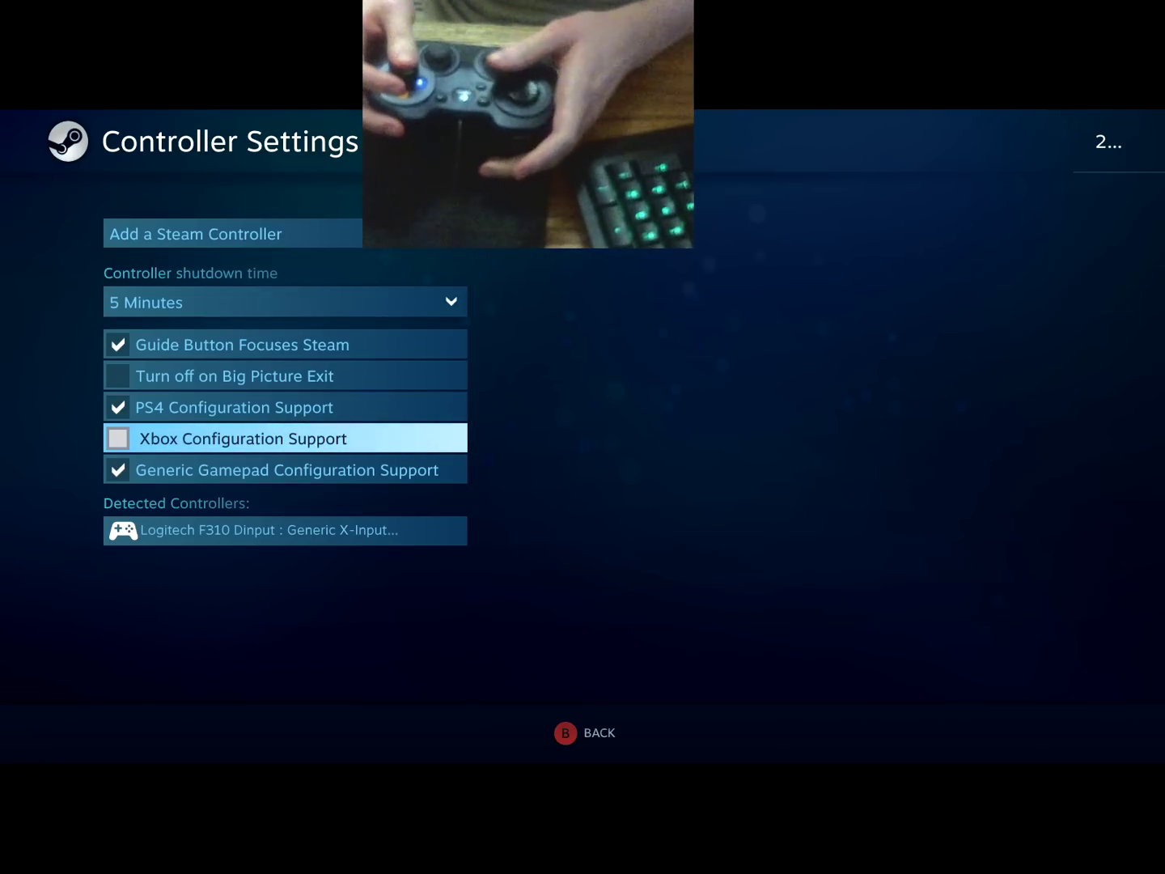
pyautogui.press('Down')
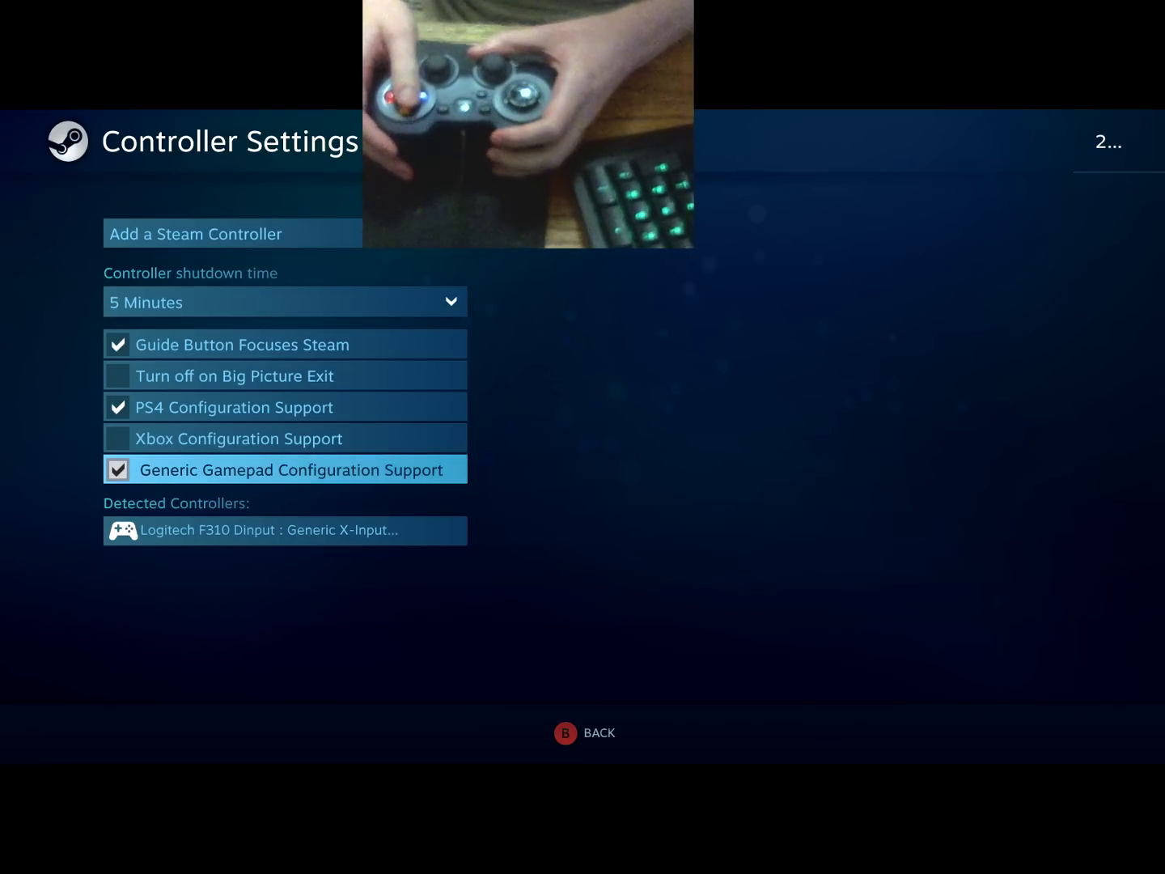
pyautogui.press('Down')
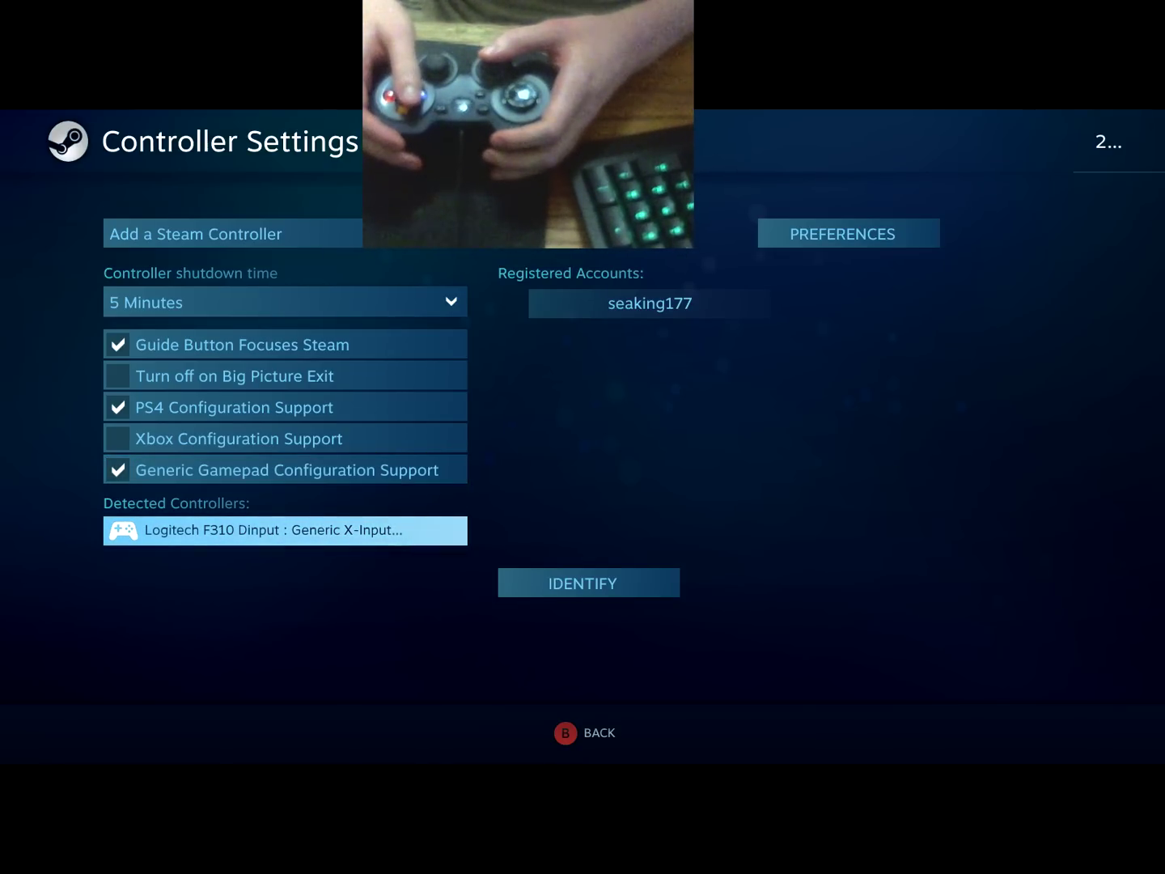
# - Submit the detected controller's preferences with the name "Logitech F310 Dinput" and the rumble preference On
pyautogui.press('Right')
pyautogui.press('Left')
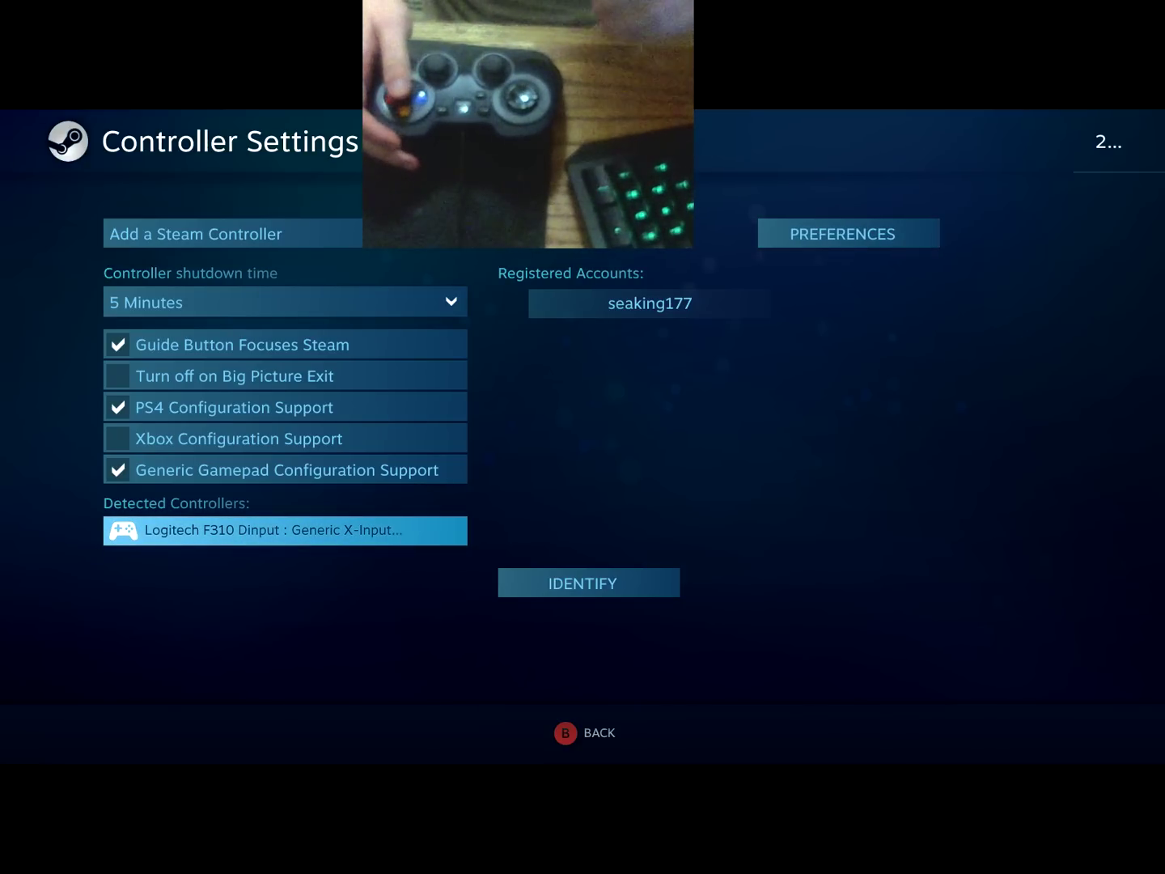
pyautogui.press('Right')
pyautogui.press('Return')
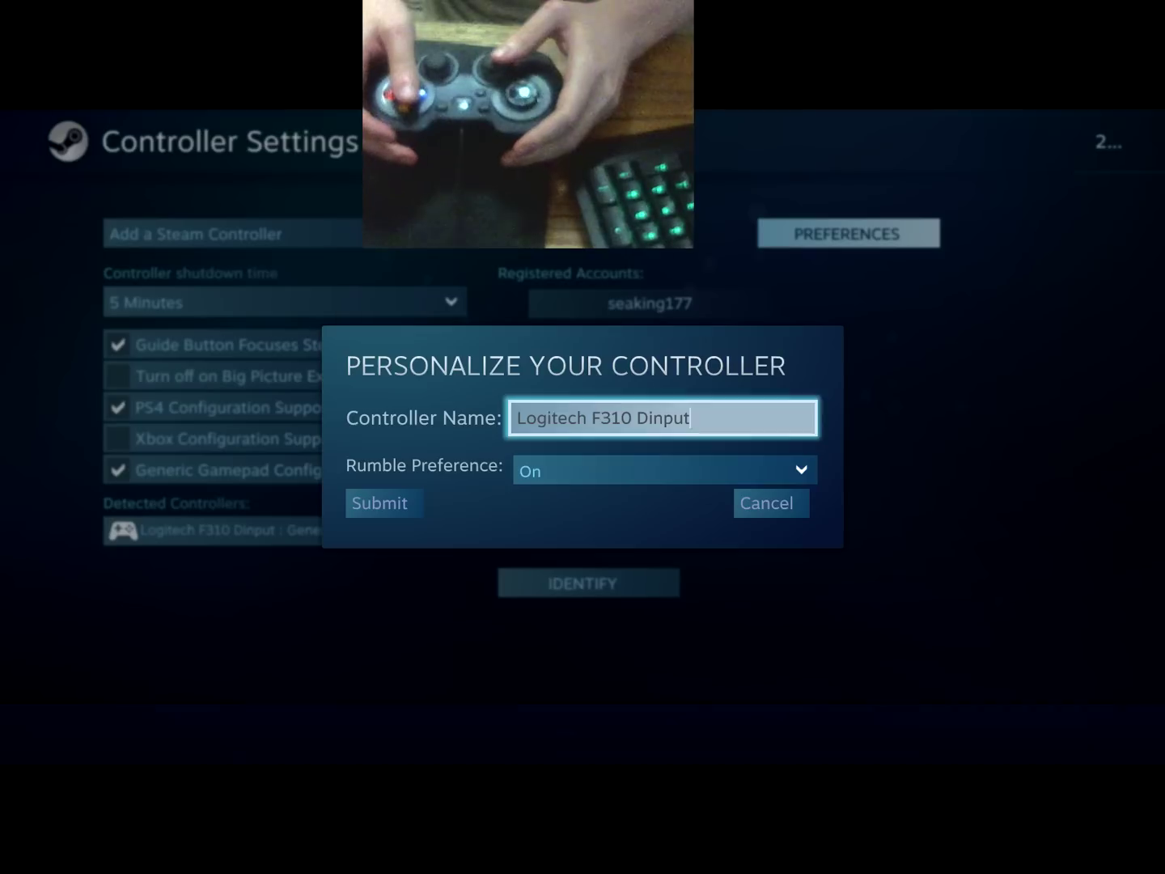
pyautogui.press('Down')
pyautogui.press('Down')
pyautogui.press('Left')
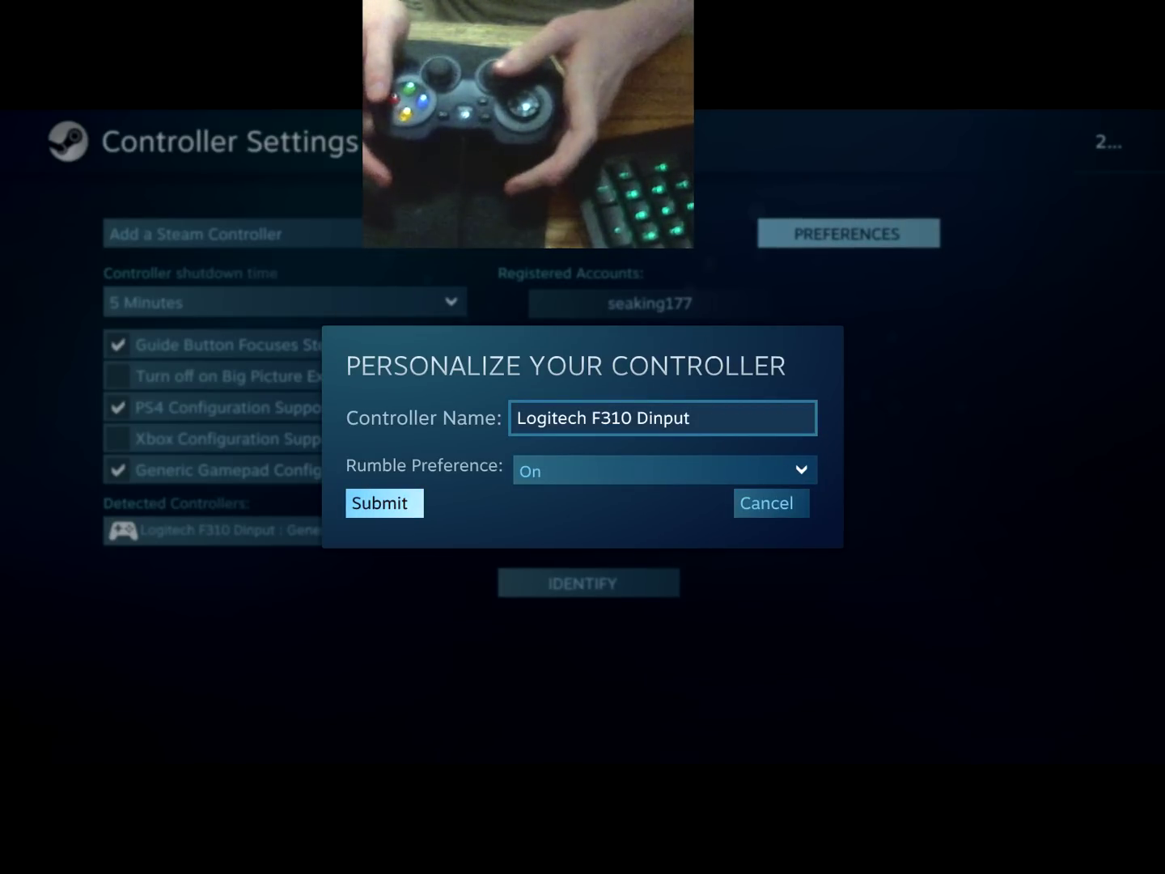
pyautogui.press('Return')
# - Enable Xbox Configuration Support and acknowledge the notice about reconnecting controllers
pyautogui.press('Left')
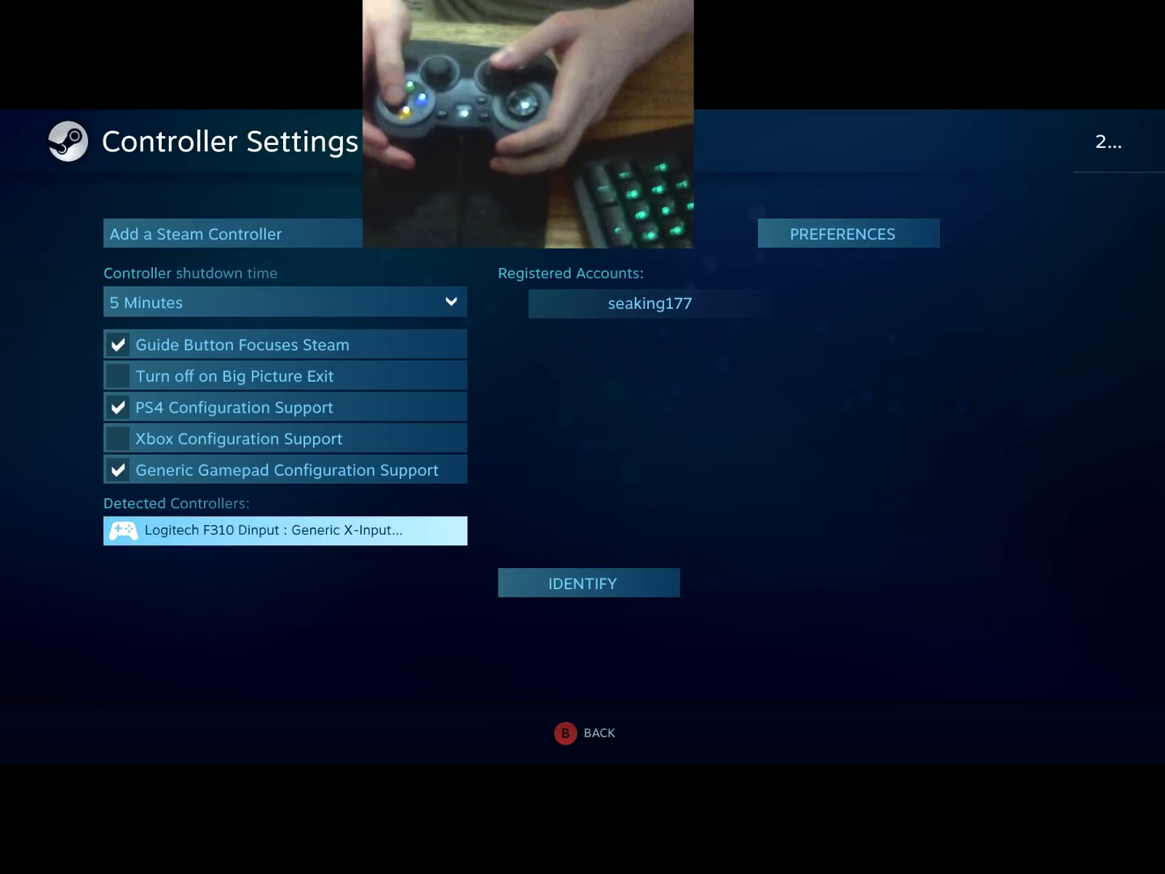
pyautogui.press('Up')
pyautogui.press('Up')
pyautogui.press('Return')
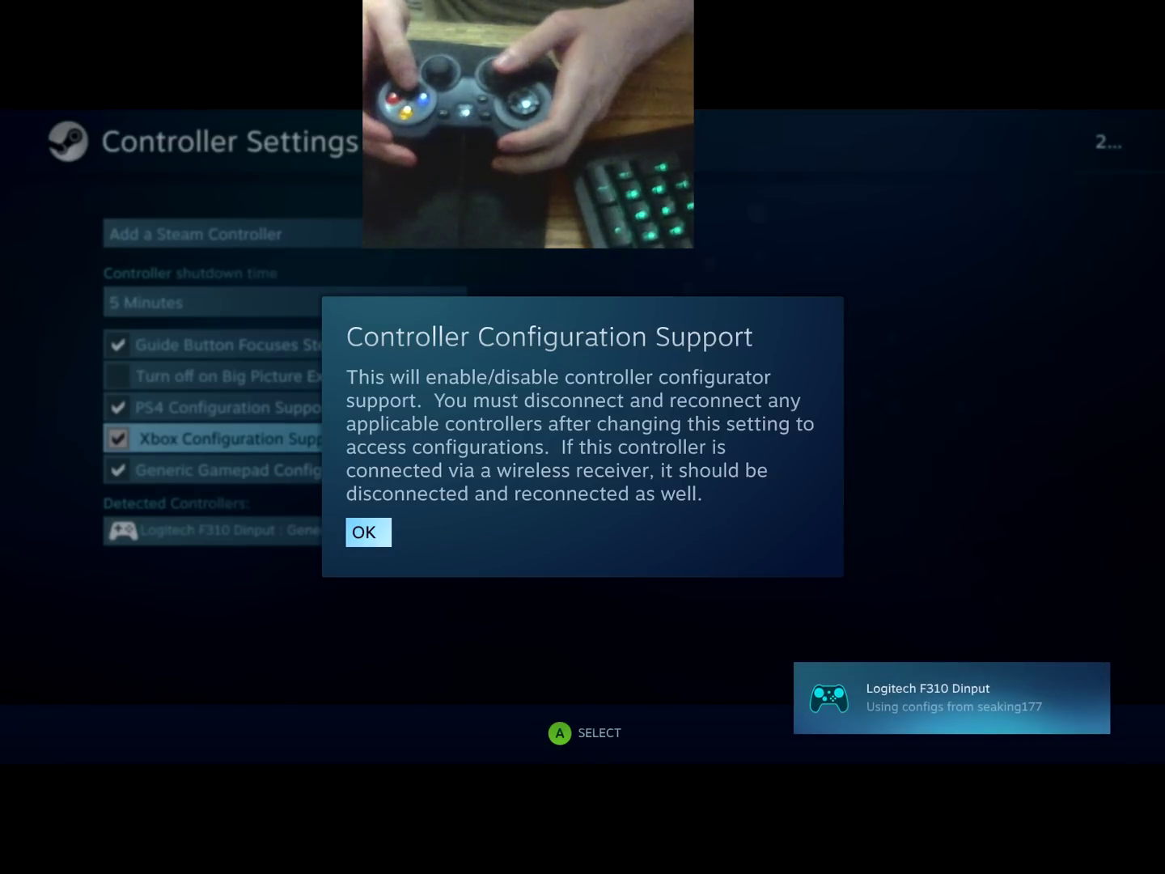
pyautogui.press('Return')
# - Leave the settings and open the Torchlight II page from the game library
pyautogui.press('Escape')
pyautogui.press('Escape')
pyautogui.press('Down')
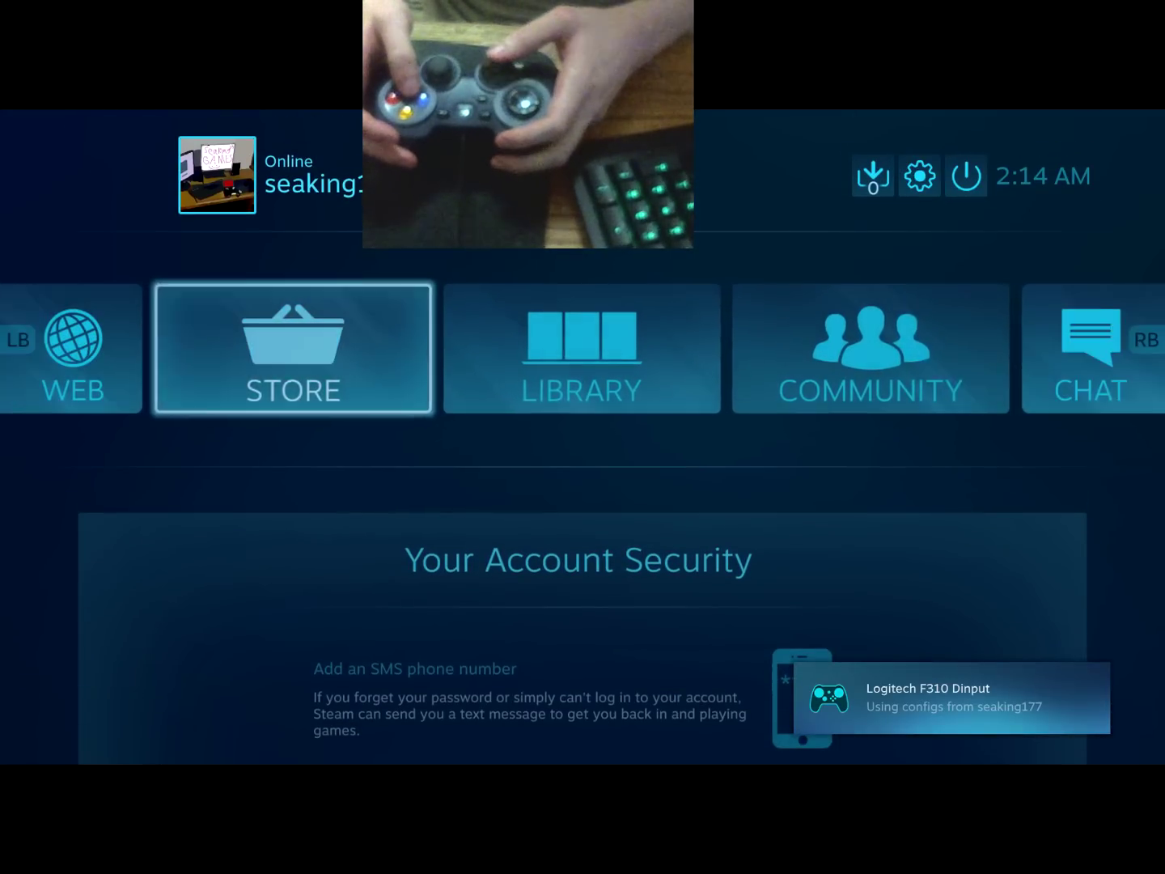
pyautogui.press('Right')
pyautogui.press('Return')
pyautogui.press('Right')
pyautogui.press('Return')
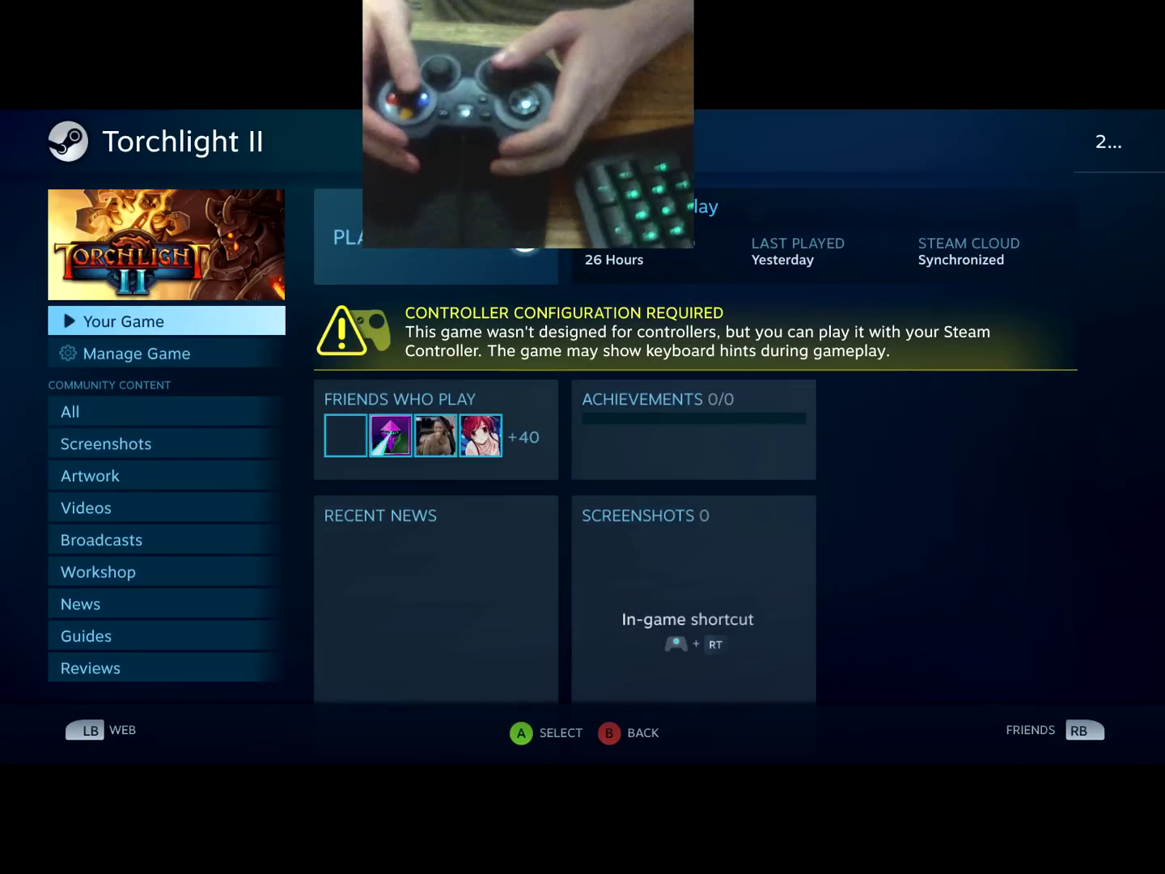
# - Examine Torchlight II's controller configuration from its game management options, and close it
pyautogui.press('Right')
pyautogui.press('Left')
pyautogui.press('Down')
pyautogui.press('Right')
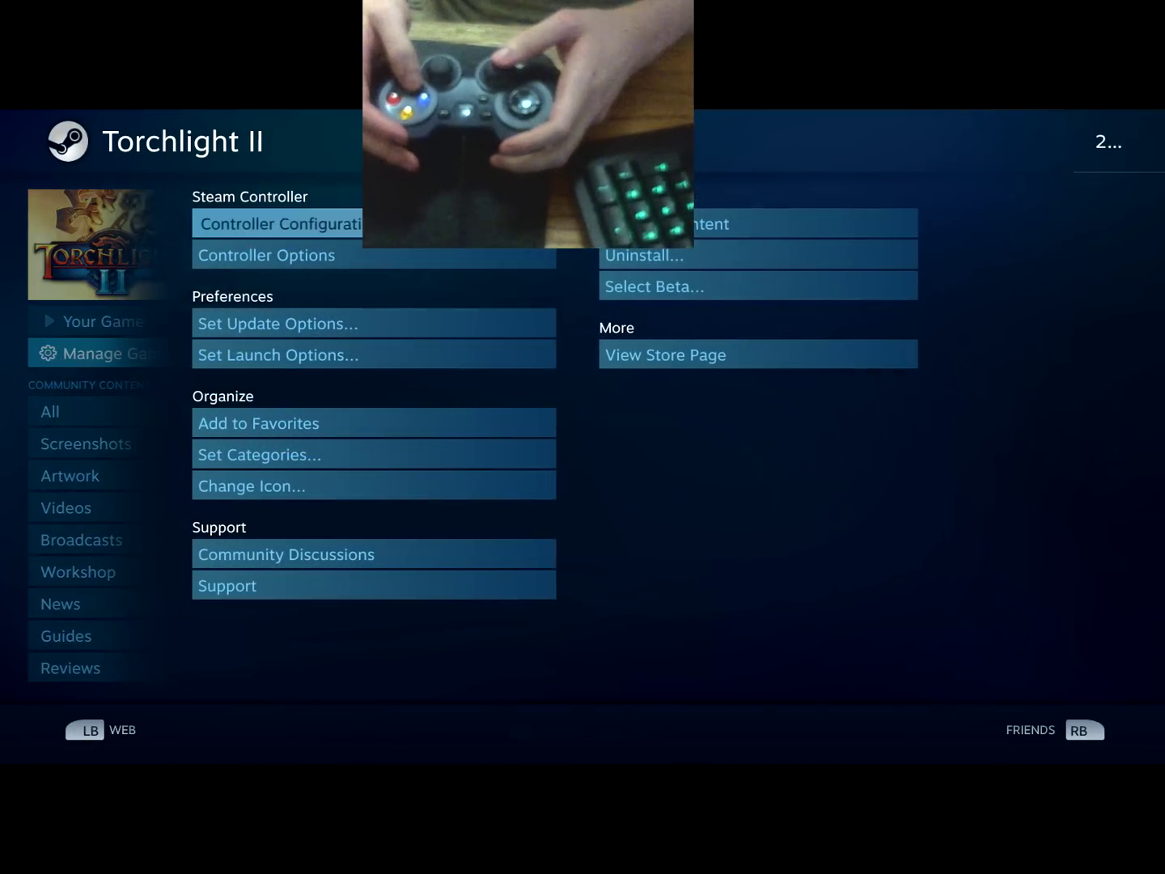
pyautogui.press('Return')
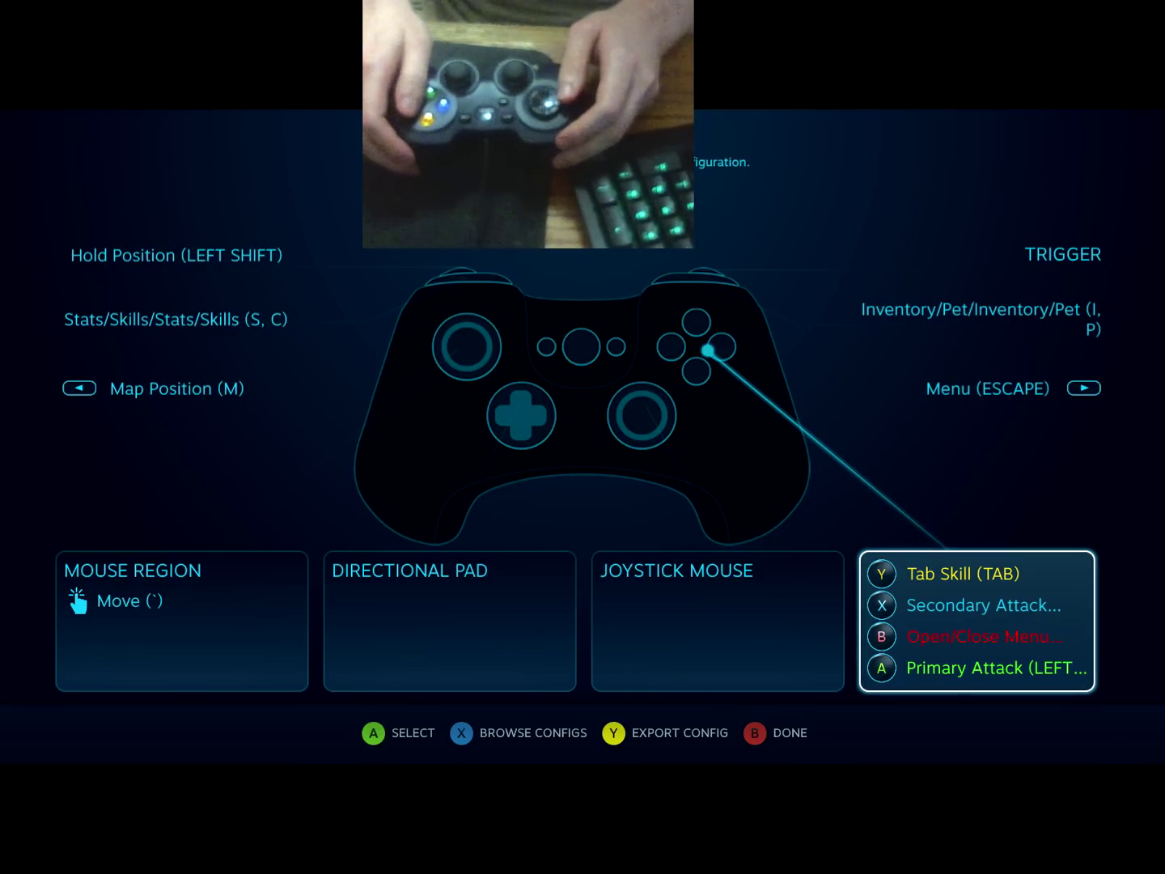
pyautogui.press('Escape')
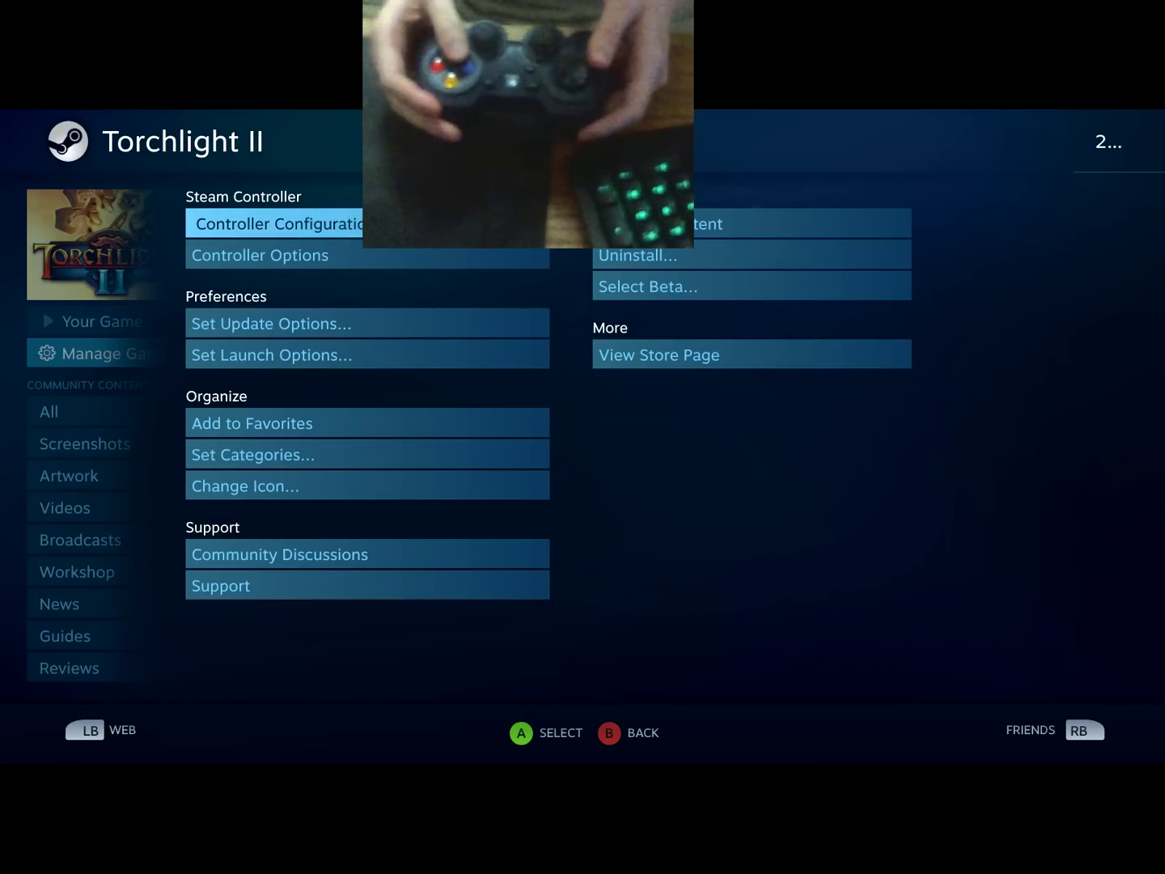
# - Go back to the main settings and open the Steam Button Chord configuration among the base configurations
pyautogui.press('Left')
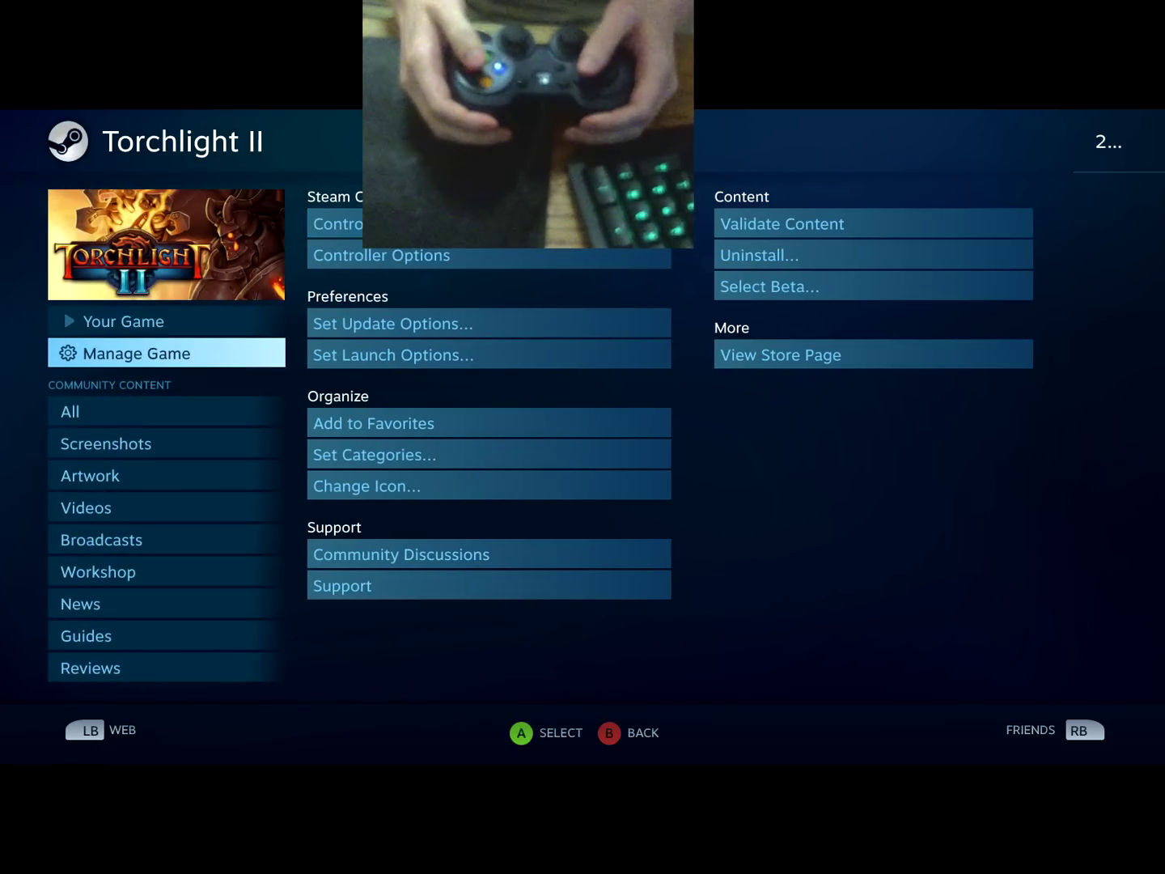
pyautogui.press('Escape')
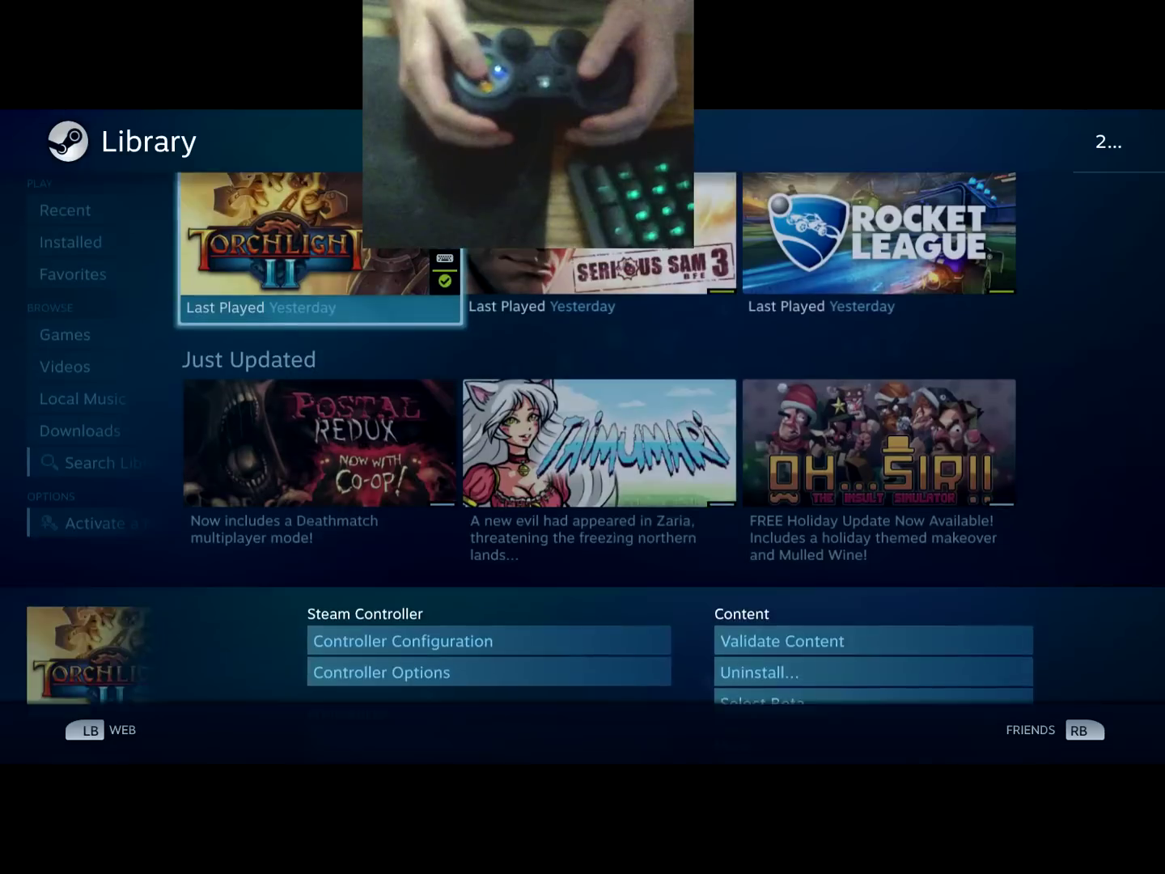
pyautogui.press('Left')
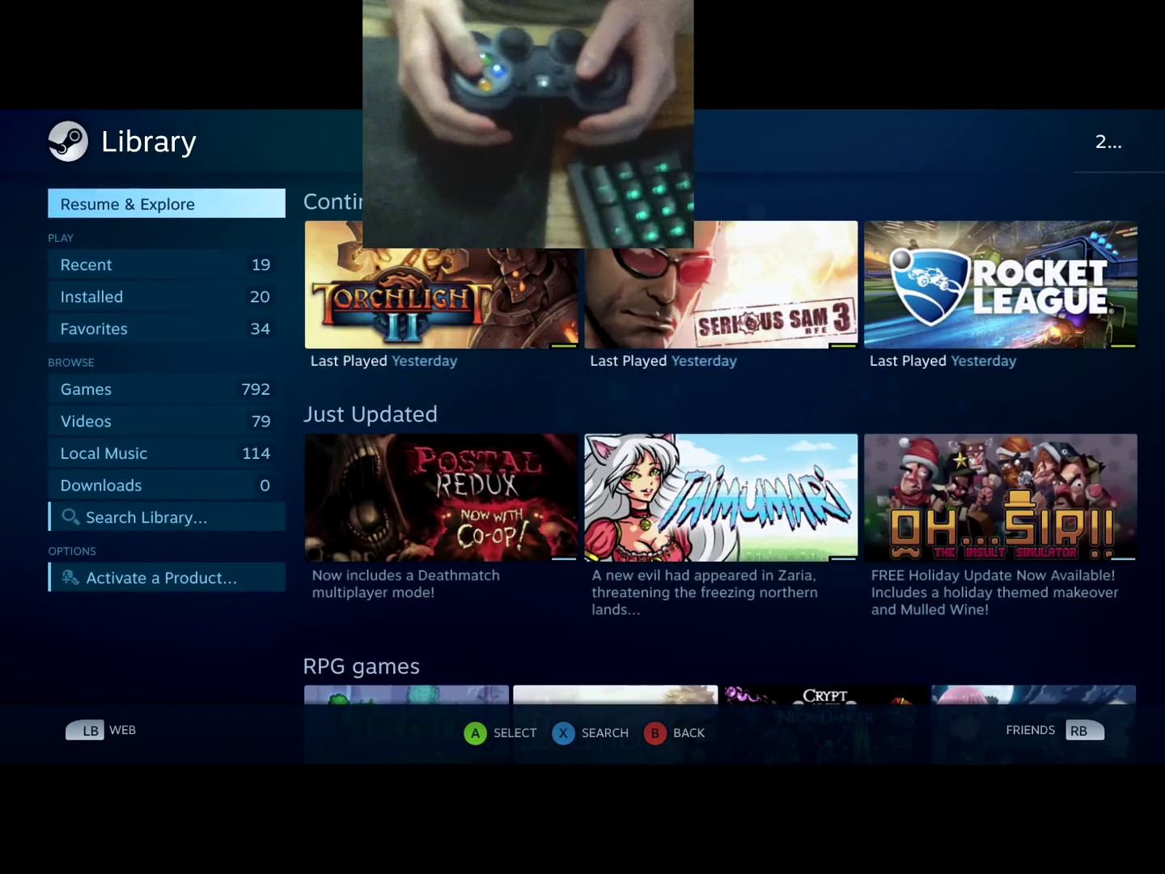
pyautogui.press('Escape')
pyautogui.press('Up')
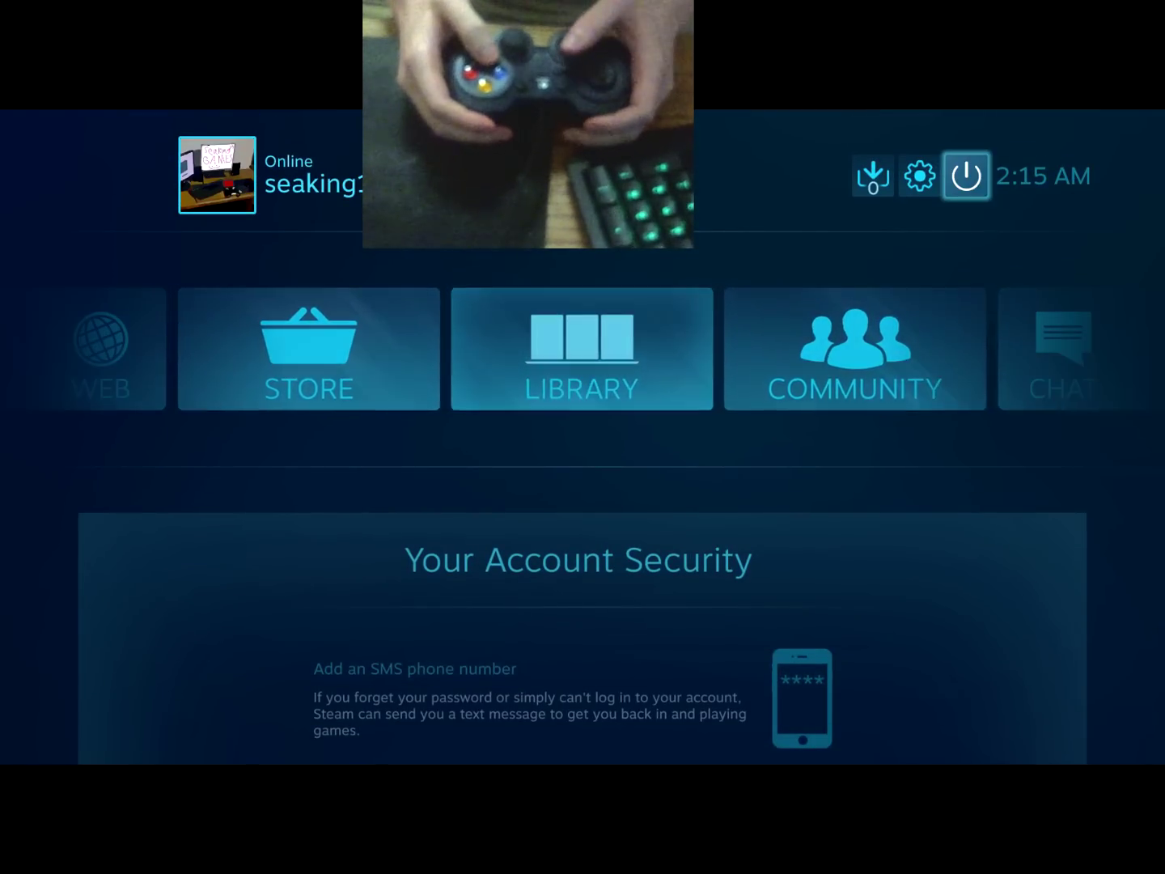
pyautogui.press('Right')
pyautogui.press('Right')
pyautogui.press('Return')
pyautogui.press('Down')
pyautogui.press('Down')
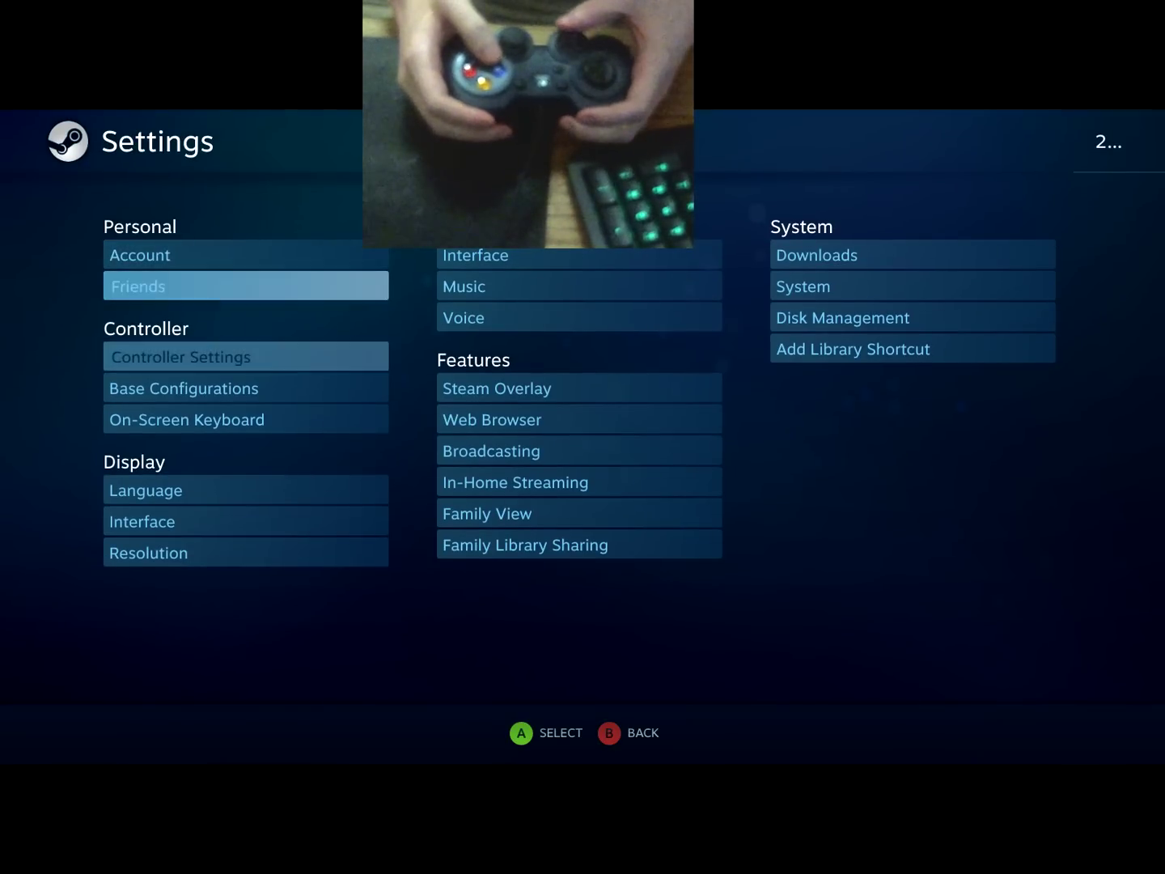
pyautogui.press('Return')
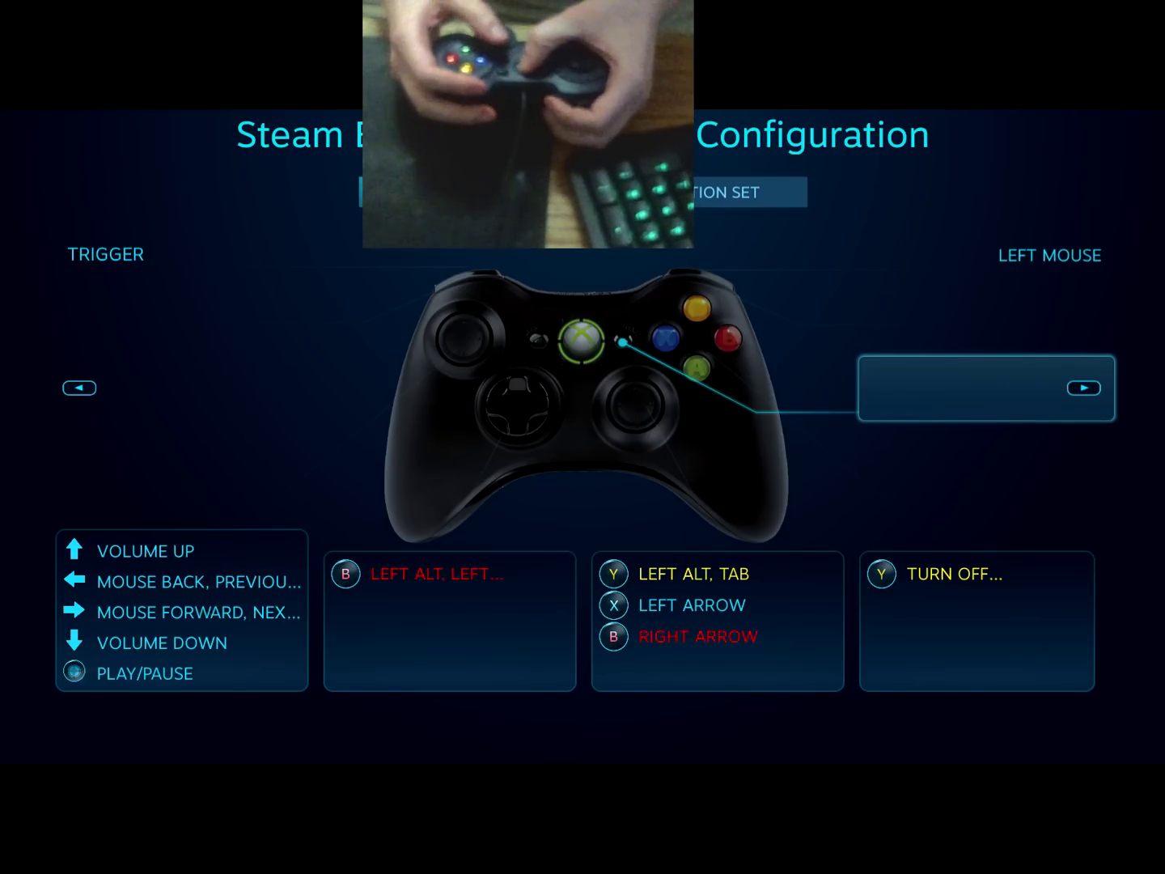
# - Test window switching by cycling through the open windows in the task switcher
pyautogui.hotkey('alt', 'Tab')
pyautogui.press('Left')
pyautogui.press('Left')
pyautogui.press('Left')
pyautogui.press('Left')
pyautogui.press('Left')
pyautogui.press('Left')
pyautogui.press('Left')
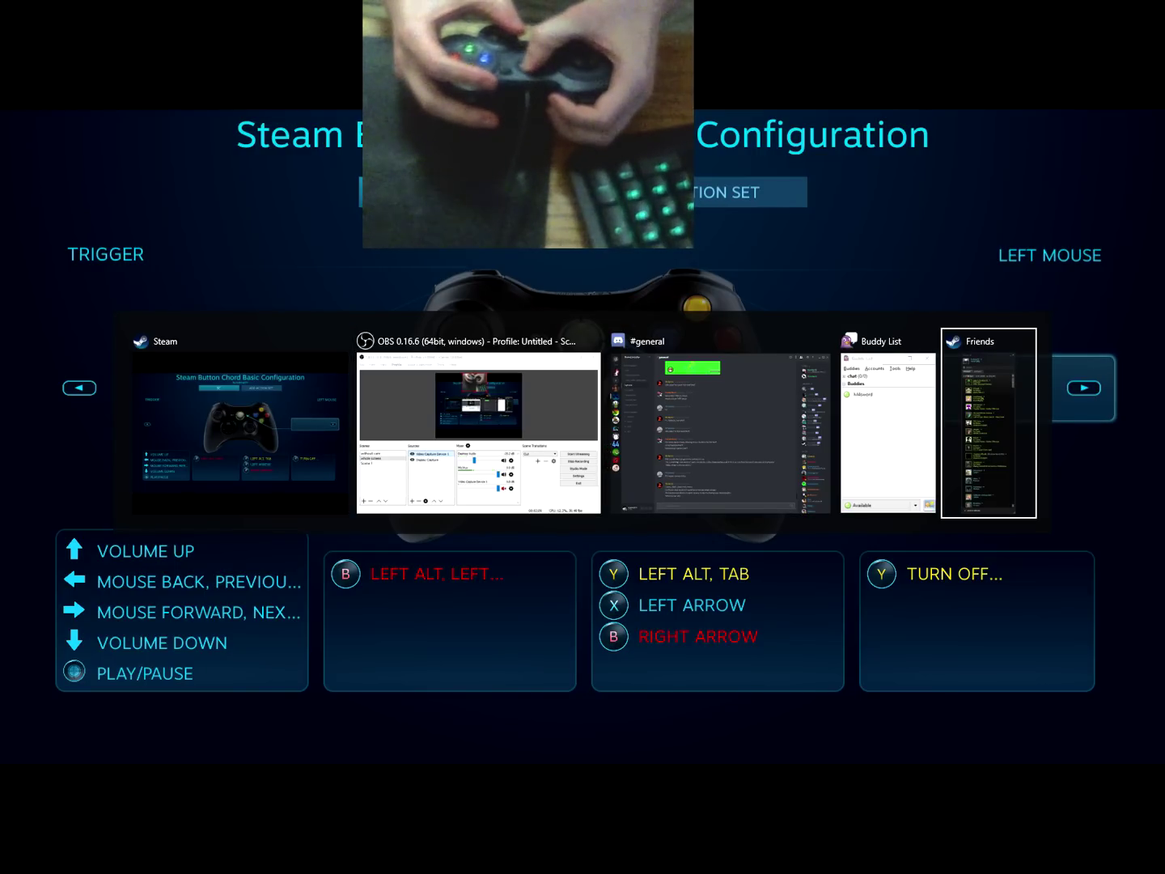
pyautogui.press('Left')
pyautogui.press('Left')
pyautogui.press('Left')
pyautogui.press('Left')
pyautogui.press('Left')
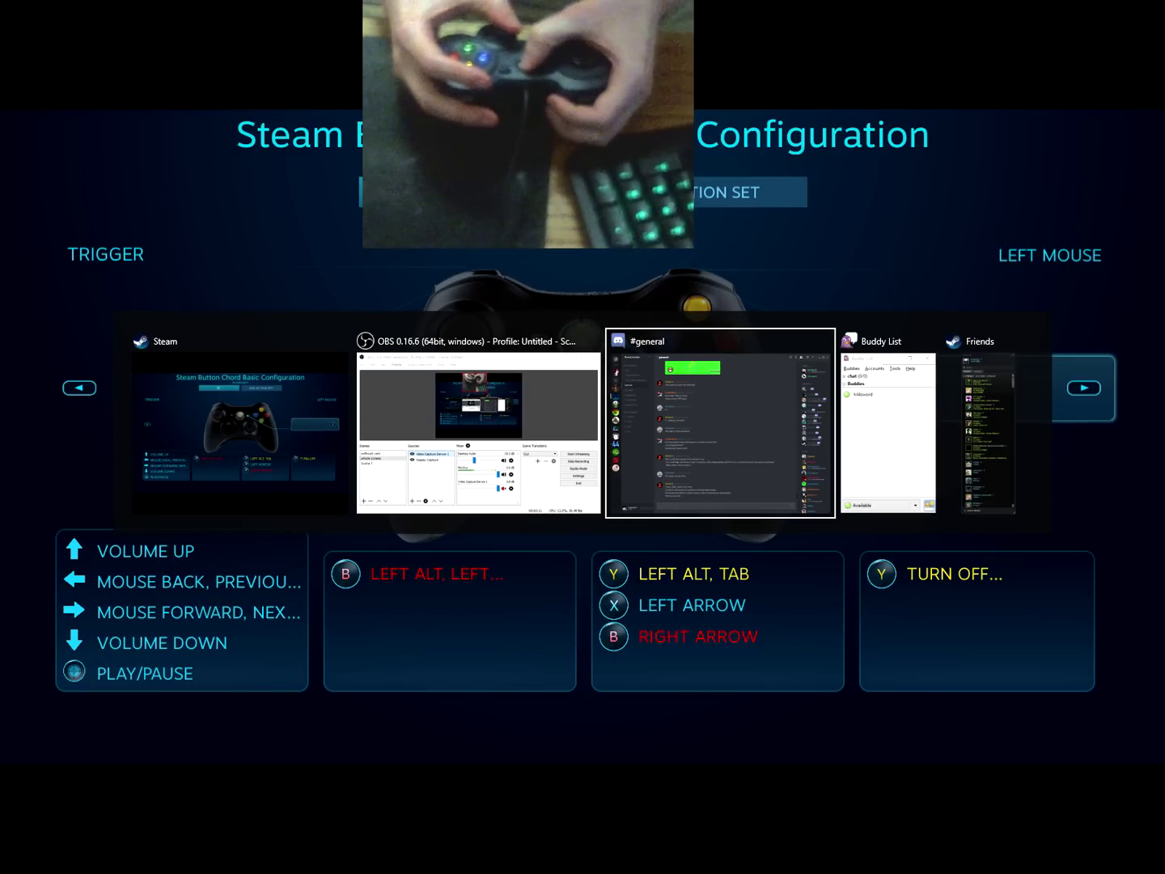
pyautogui.press('Return')
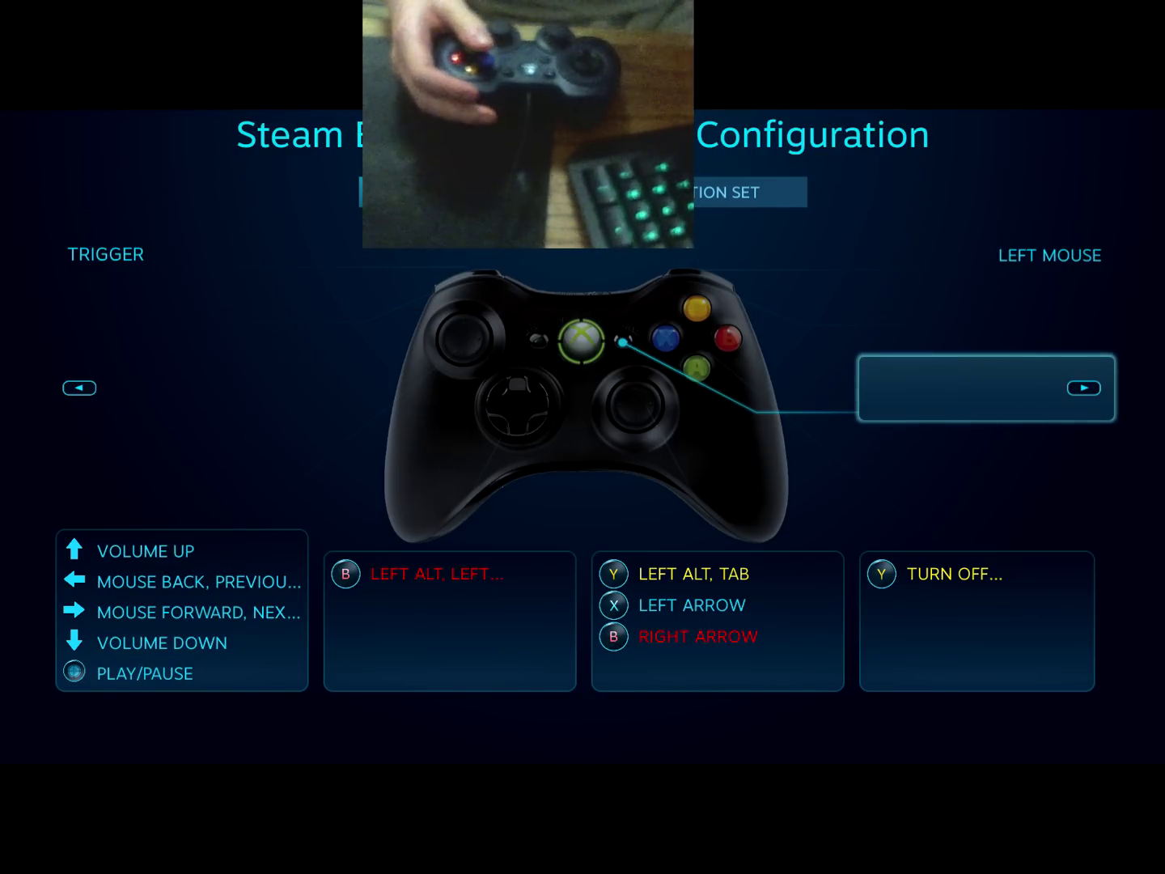
# - Check the detected controllers list in Controller Settings and return to the main settings
pyautogui.press('Escape')
pyautogui.press('Escape')
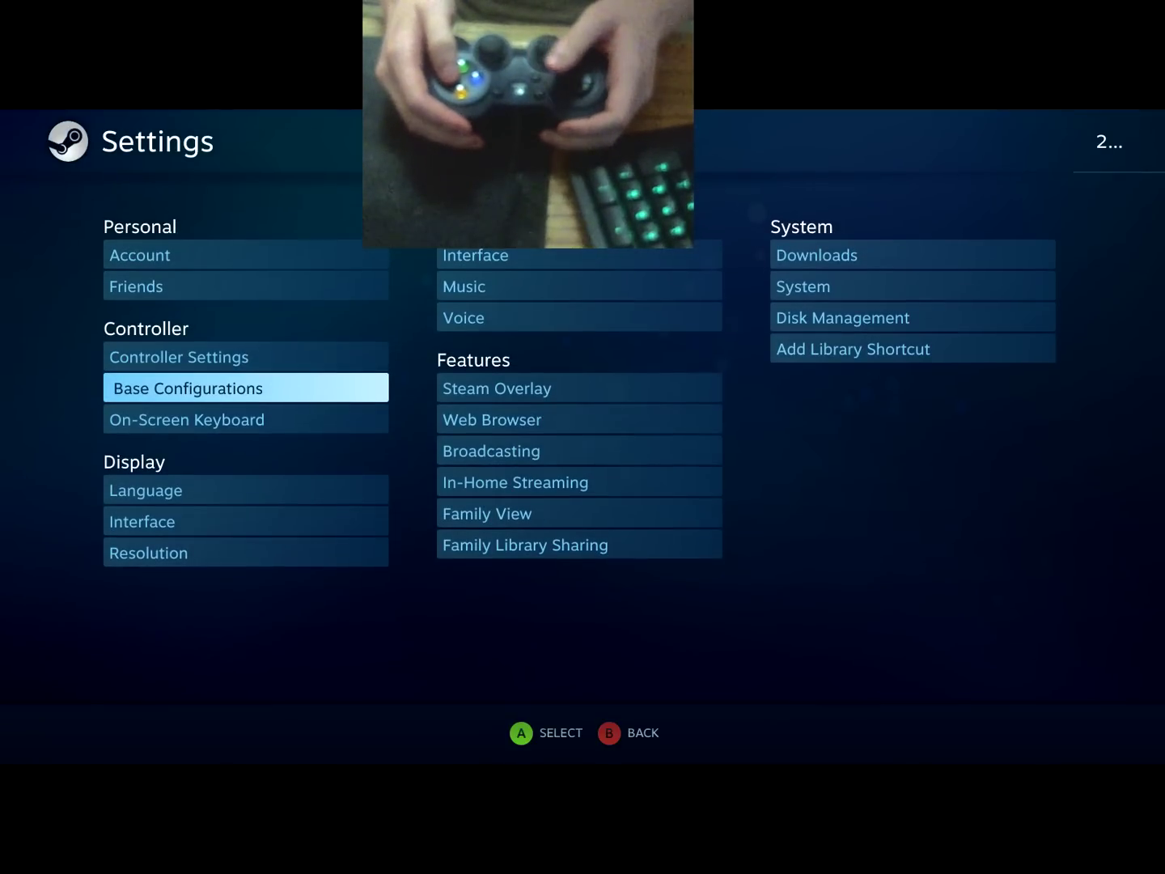
pyautogui.press('Up')
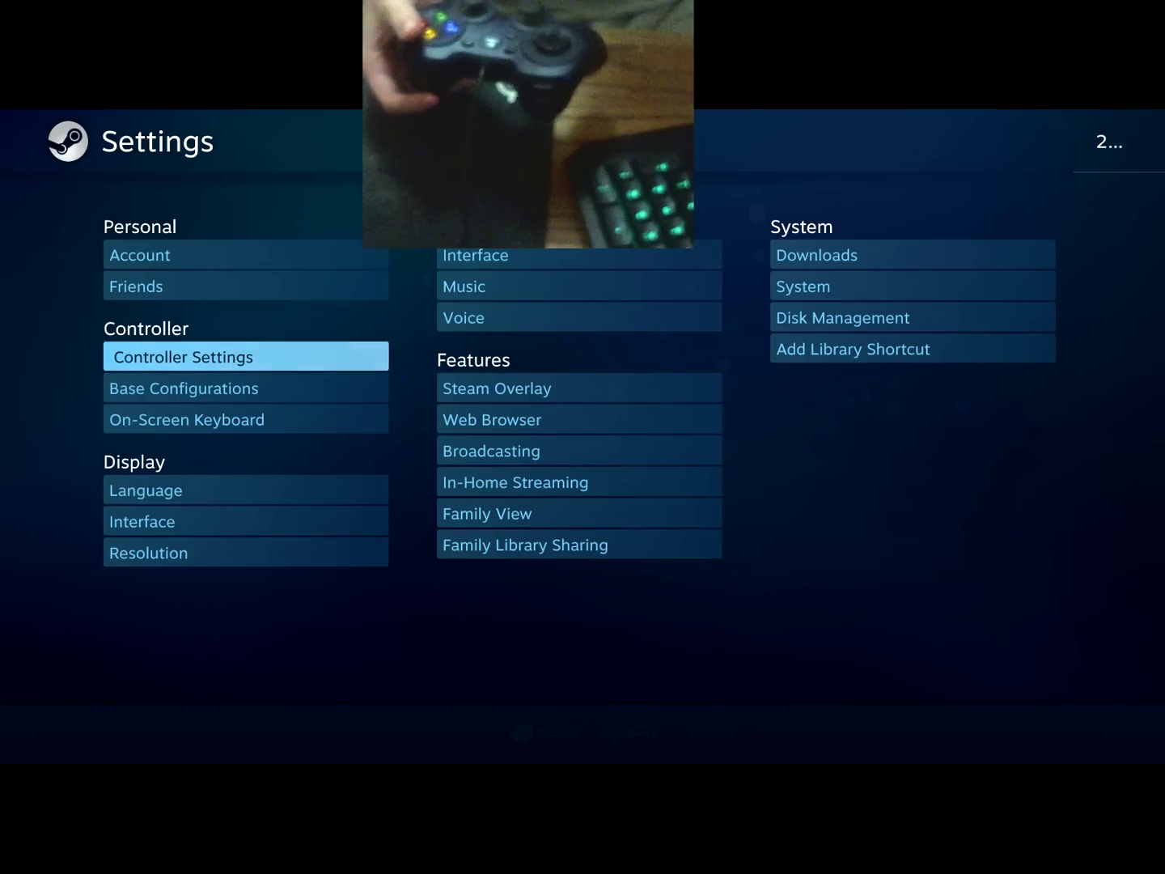
pyautogui.press('Return')
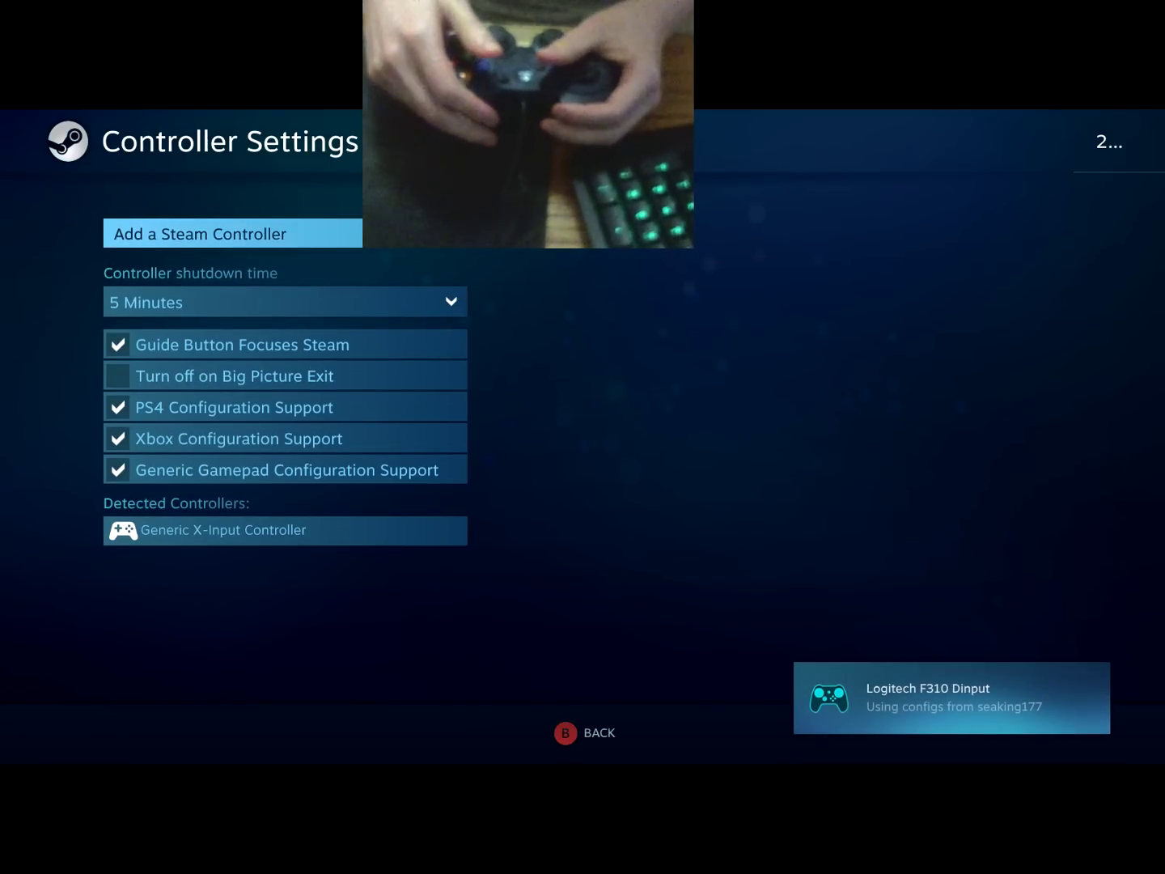
pyautogui.press('Escape')
pyautogui.press('Return')
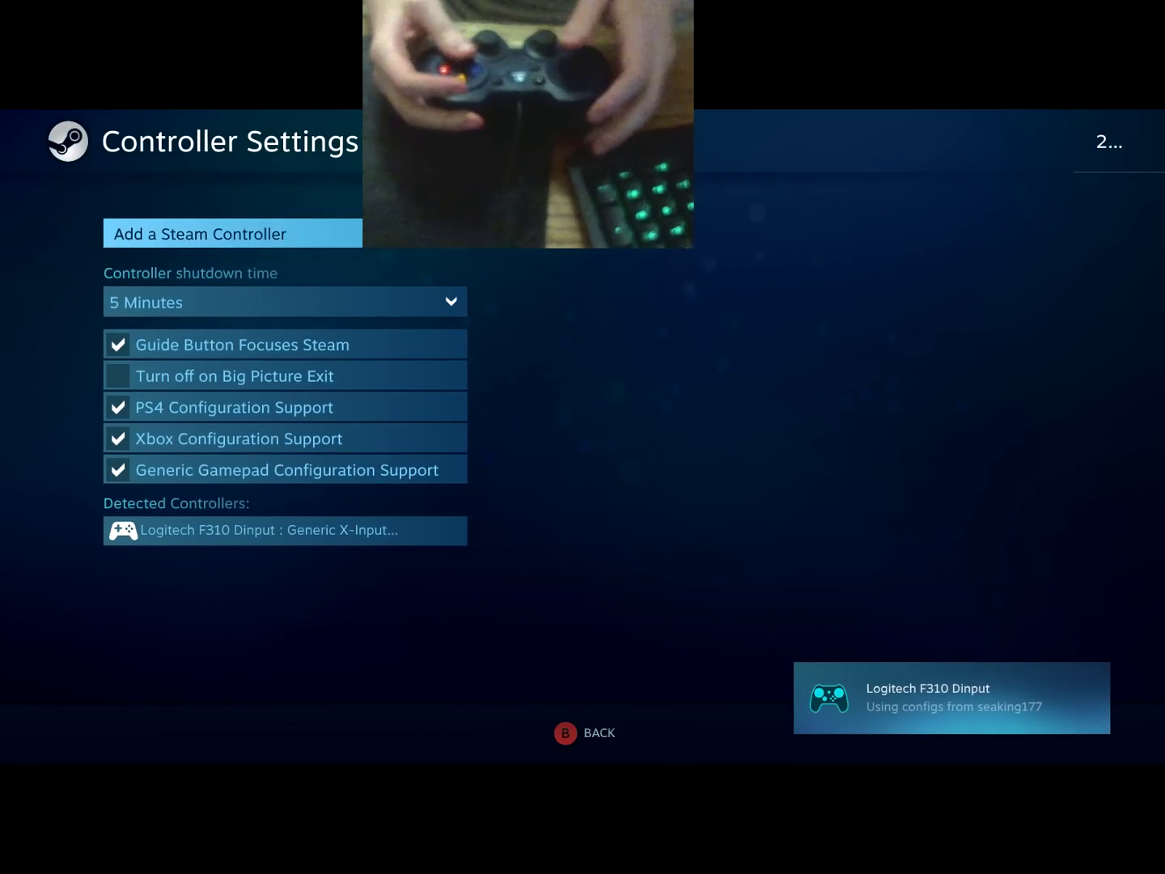
pyautogui.press('Escape')
# - Review the Steam Button Chord configuration's button bindings among the base configurations, and return to the main settings
pyautogui.press('Down')
pyautogui.press('Down')
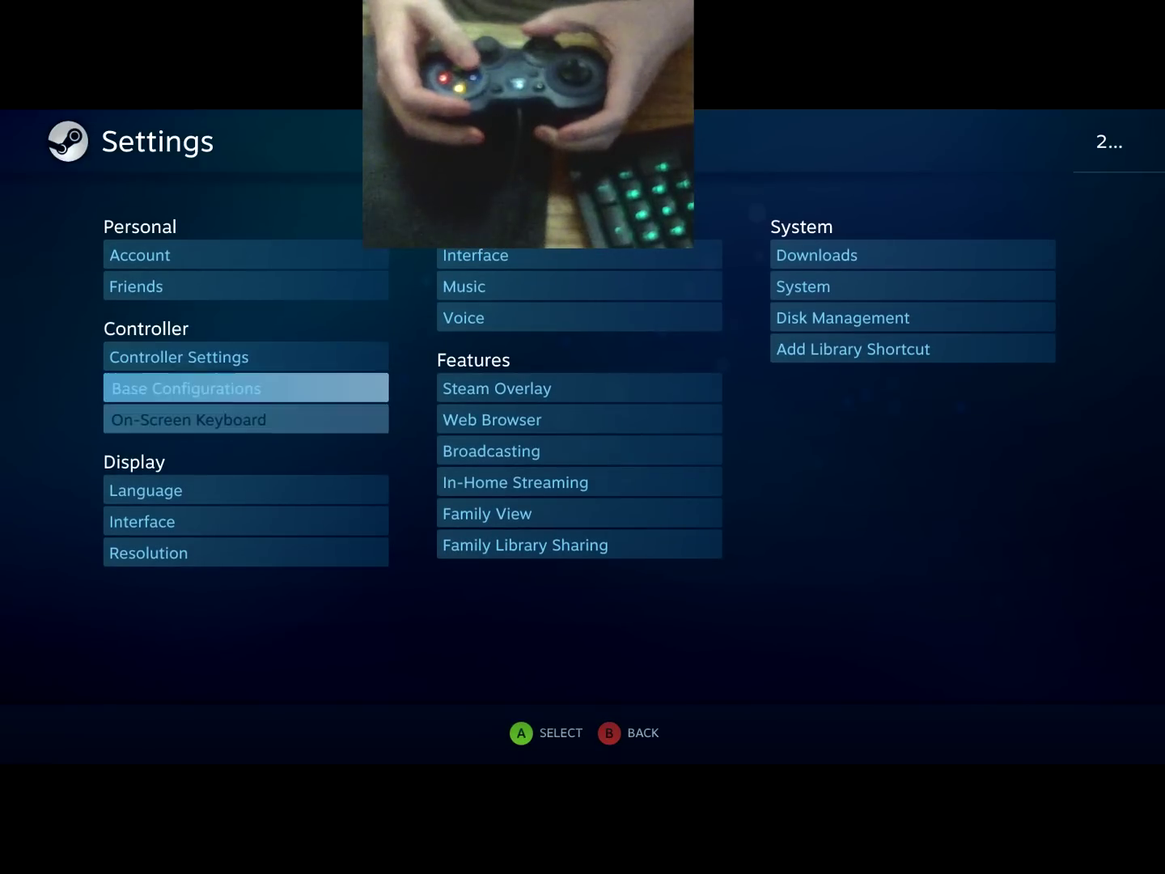
pyautogui.press('Return')
pyautogui.press('Escape')
pyautogui.press('Up')
pyautogui.press('Return')
pyautogui.press('Down')
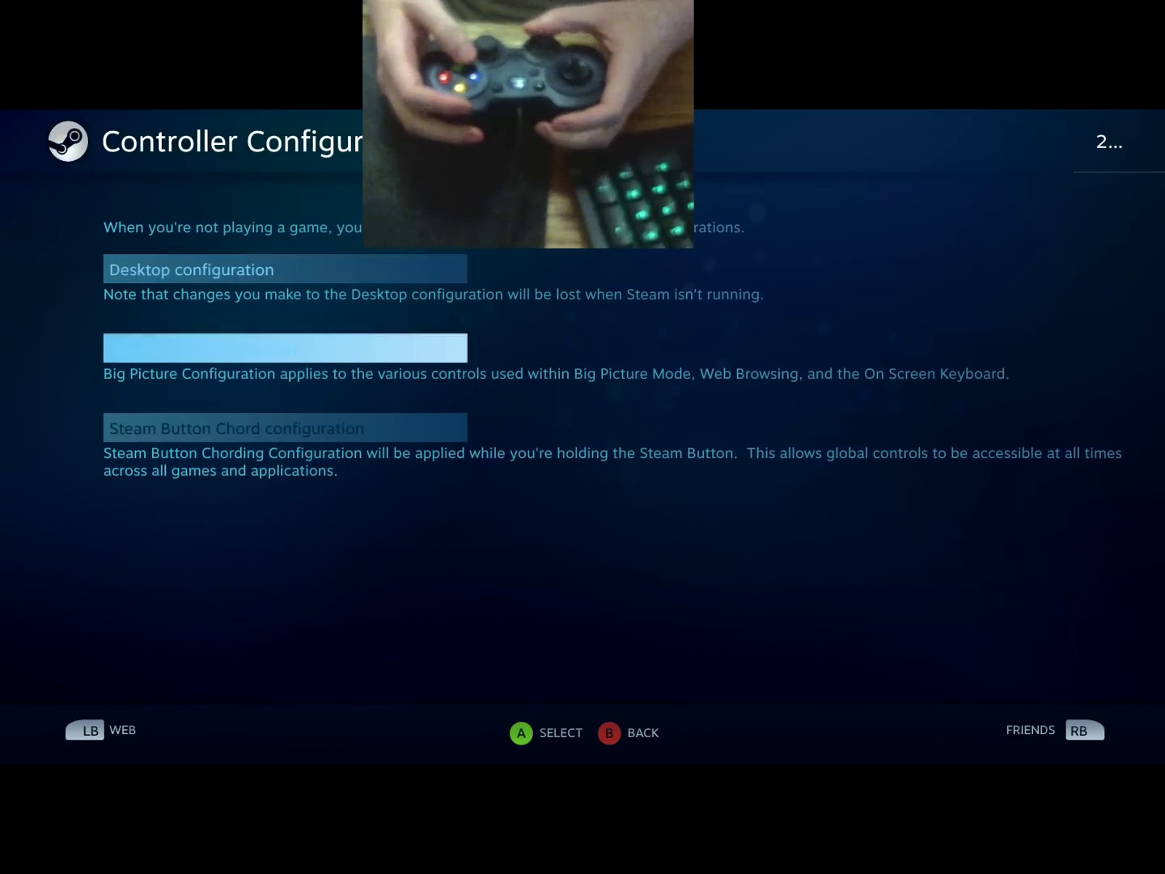
pyautogui.press('Down')
pyautogui.press('Return')
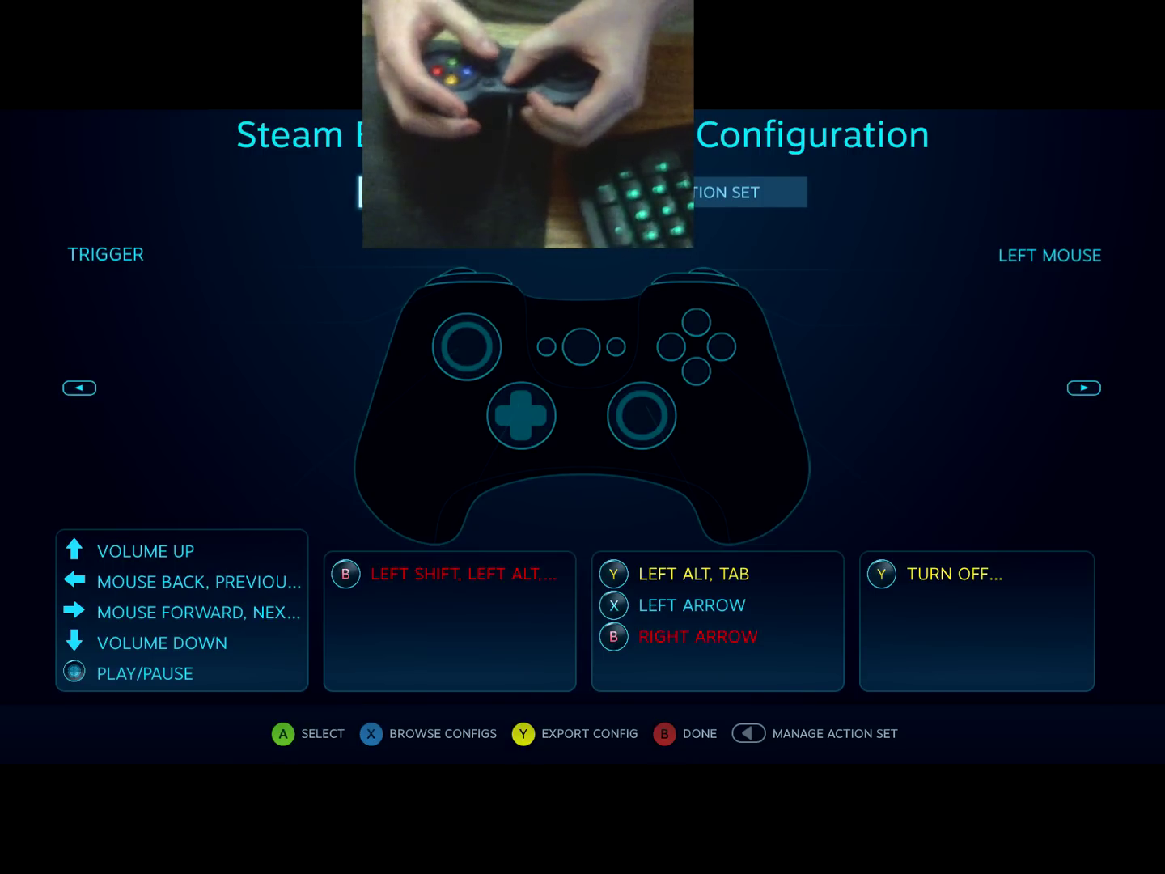
pyautogui.press('Escape')
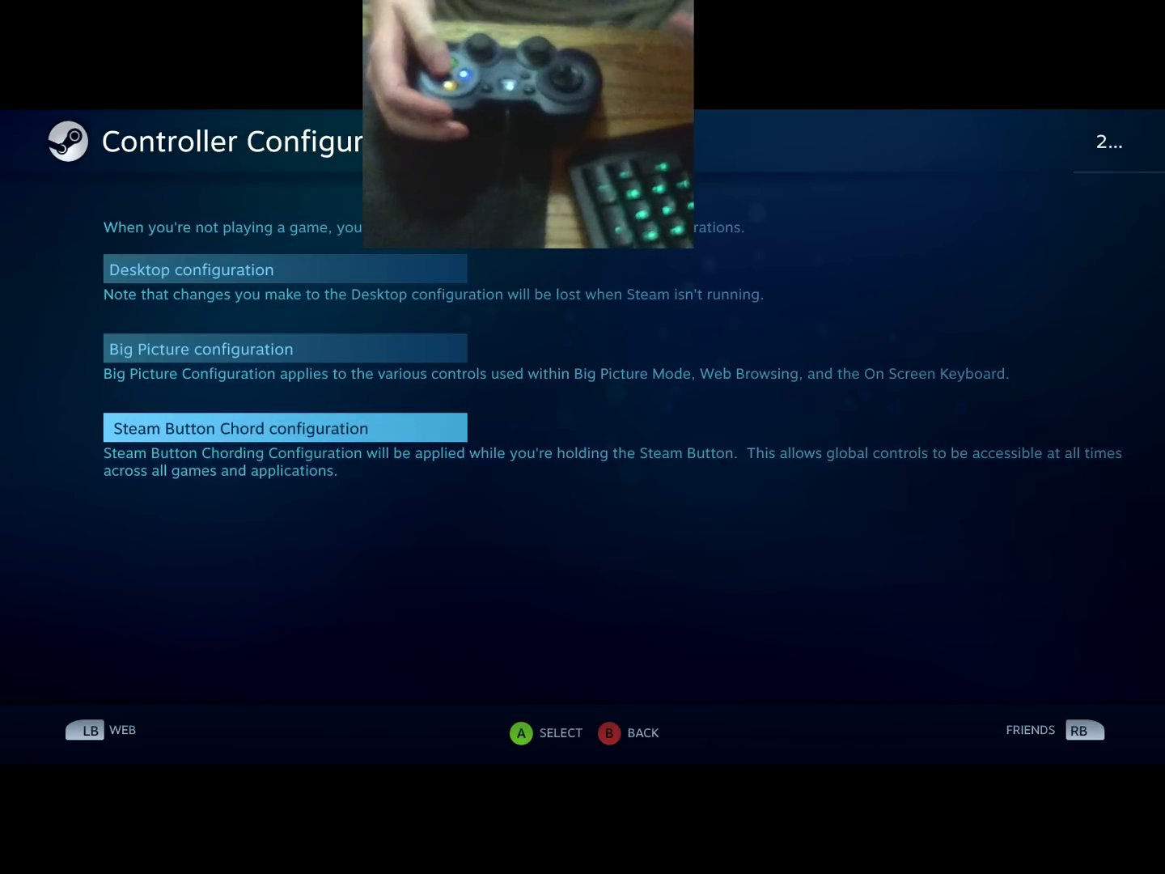
pyautogui.press('Escape')
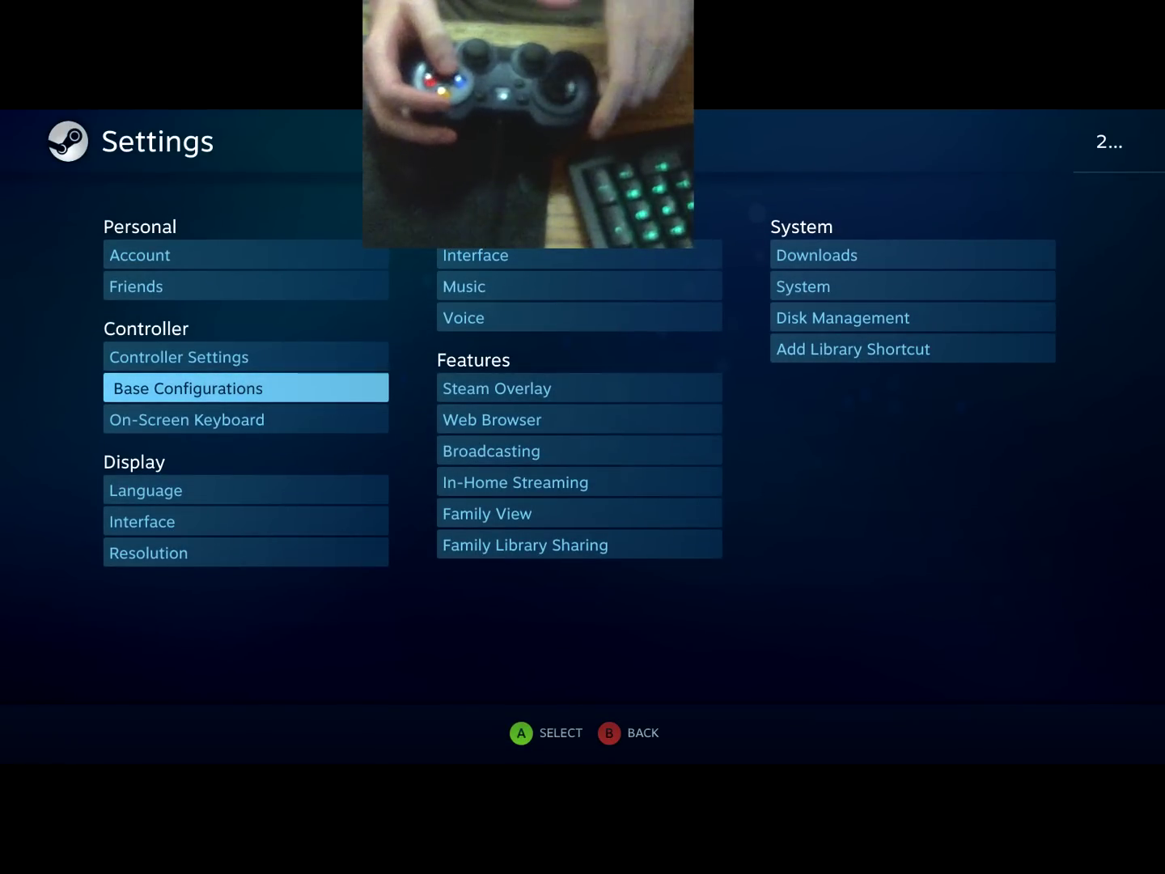
# - Review the configuration support options and the detected Logitech F310's account details in Controller Settings, and return to the home screen
pyautogui.press('Up')
pyautogui.press('Return')
pyautogui.press('Down')
pyautogui.press('Down')
pyautogui.press('Down')
pyautogui.press('Down')
pyautogui.press('Down')
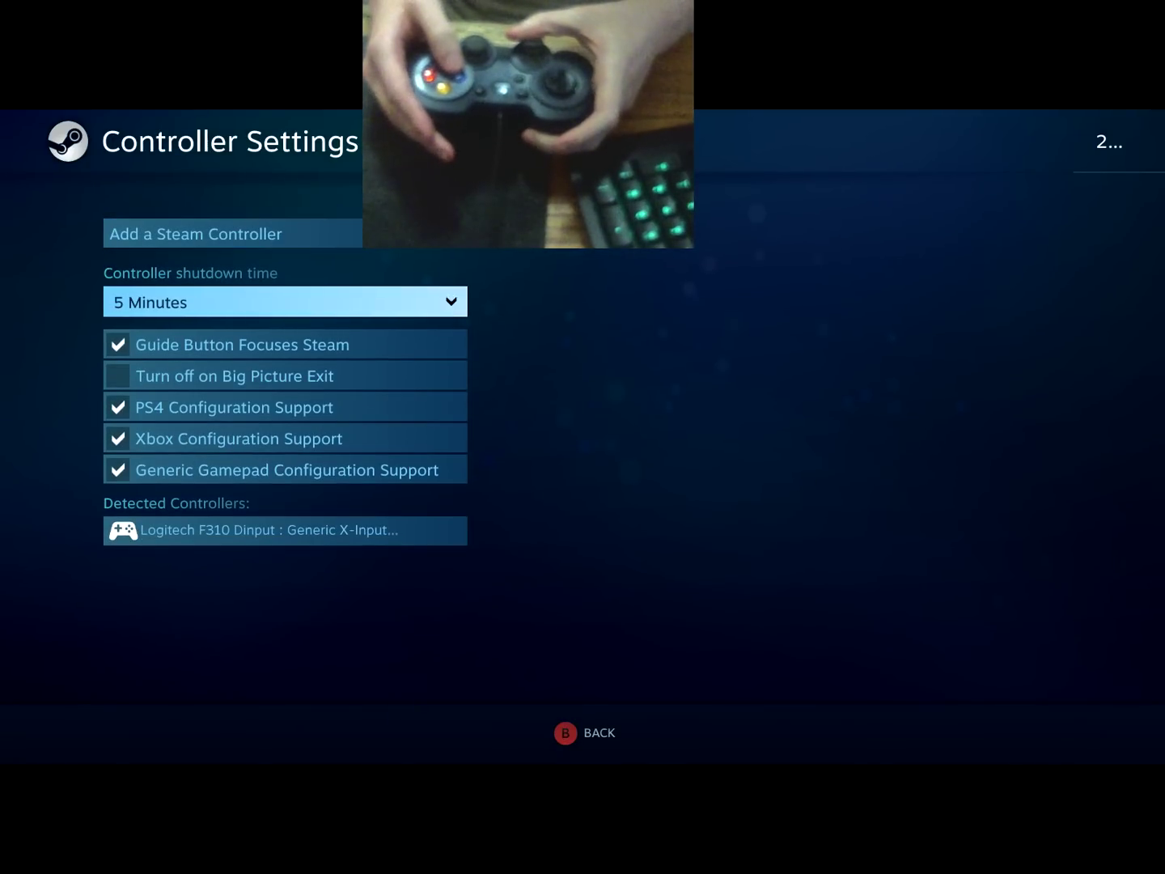
pyautogui.press('Down')
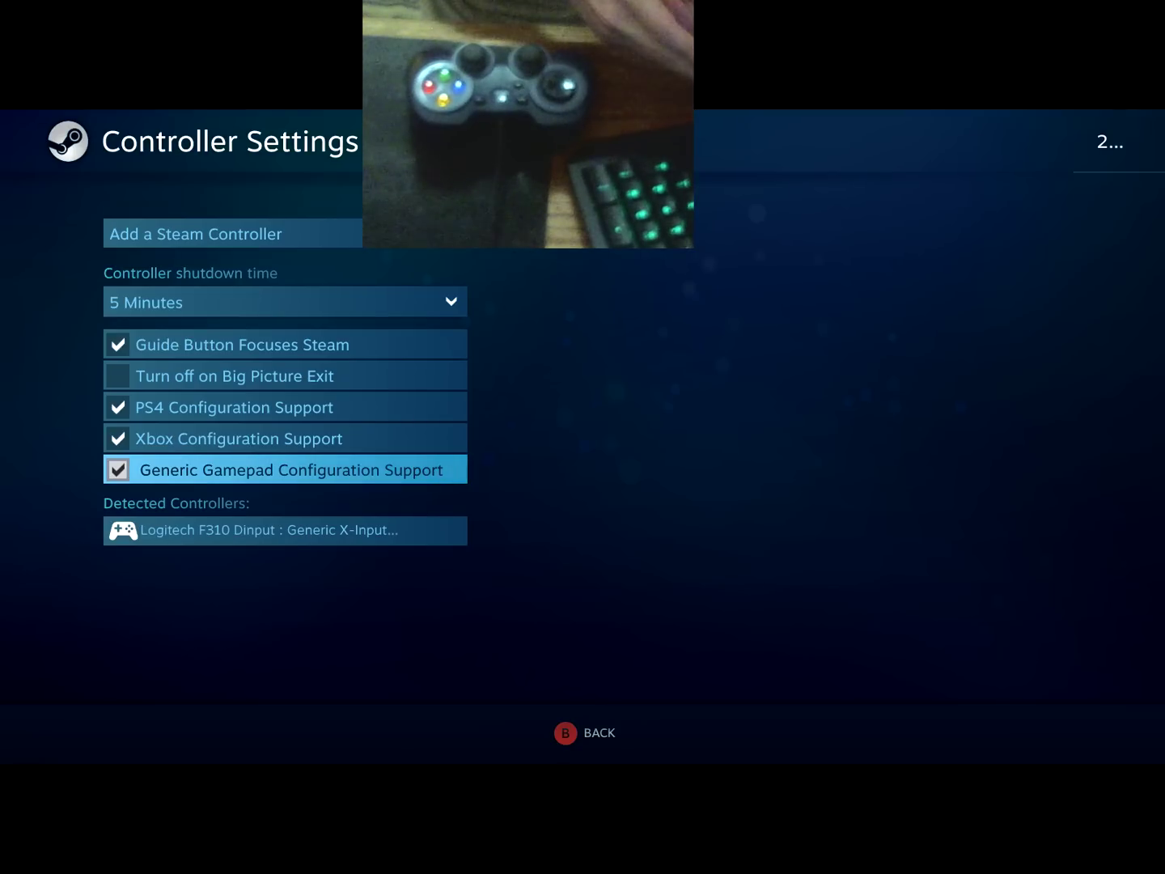
pyautogui.press('Down')
pyautogui.press('Right')
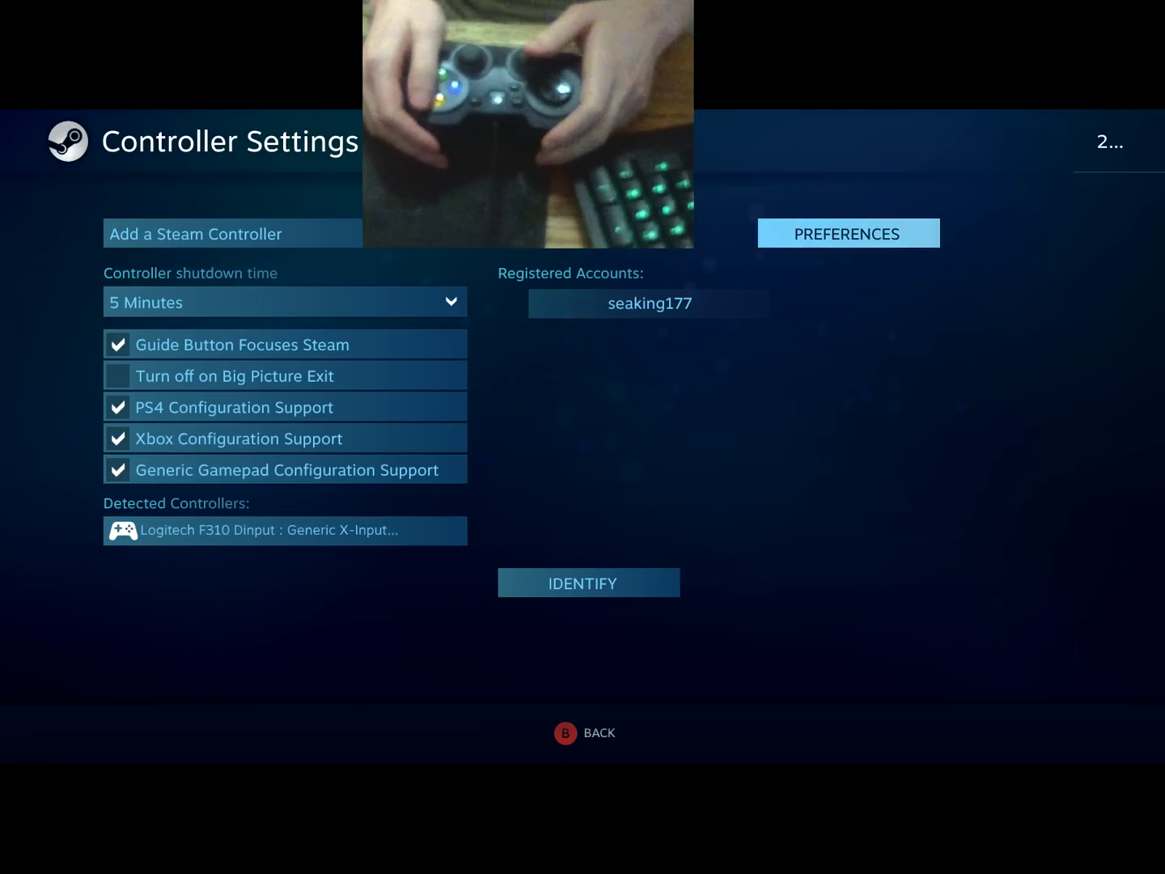
pyautogui.press('Left')
pyautogui.press('Up')
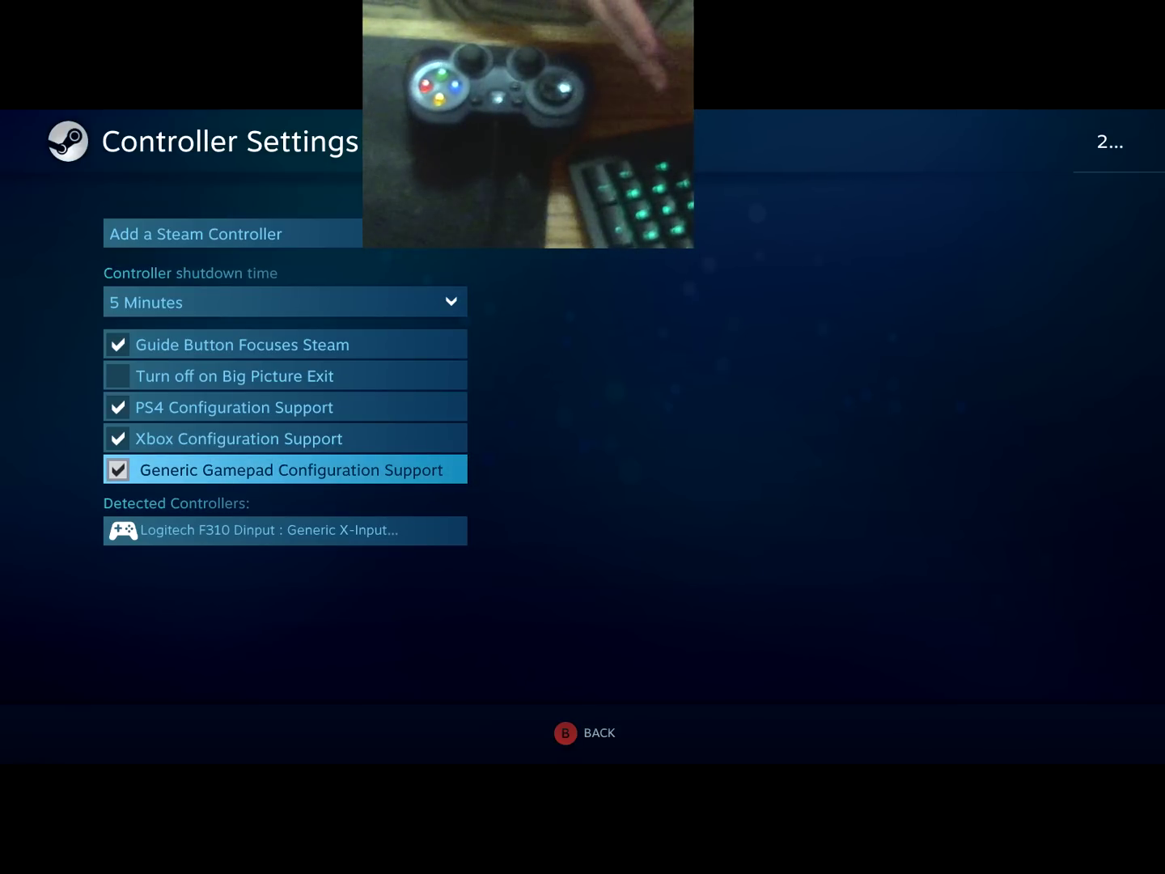
pyautogui.press('Escape')
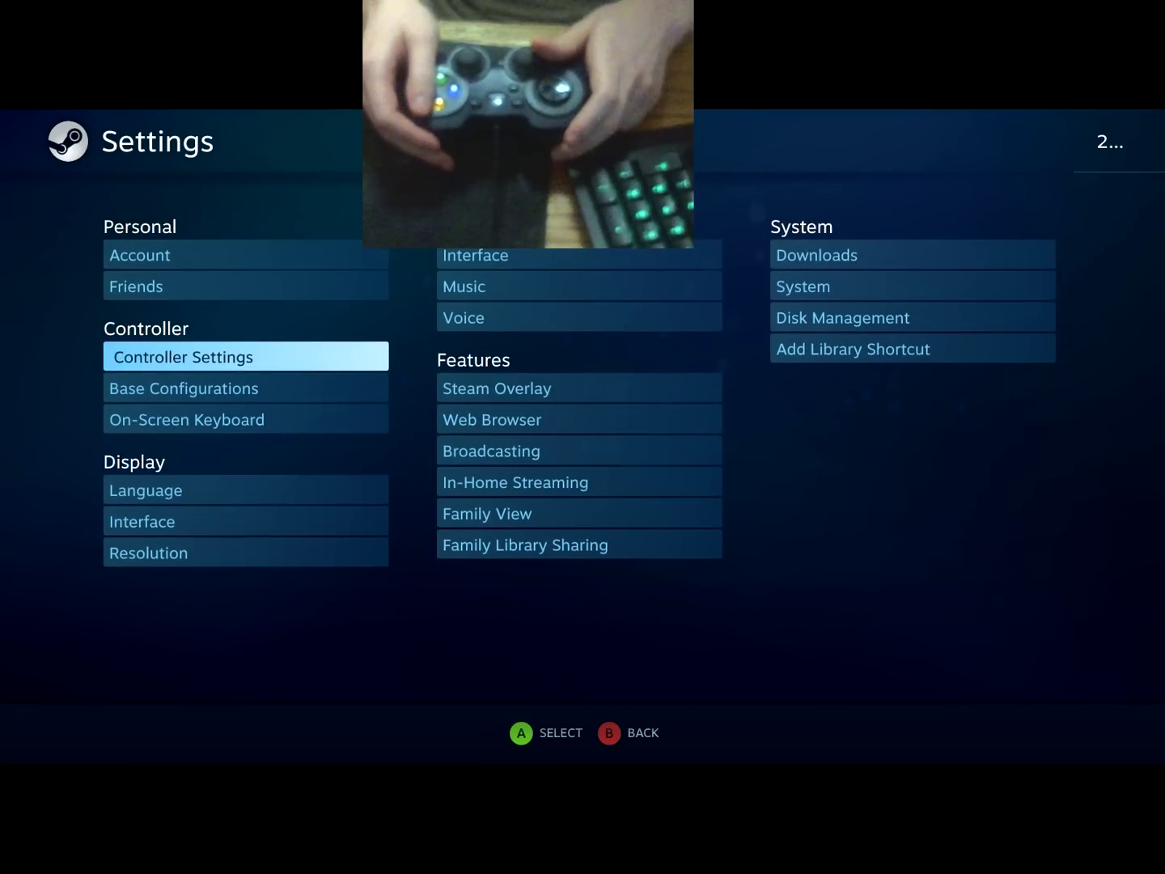
pyautogui.press('Escape')
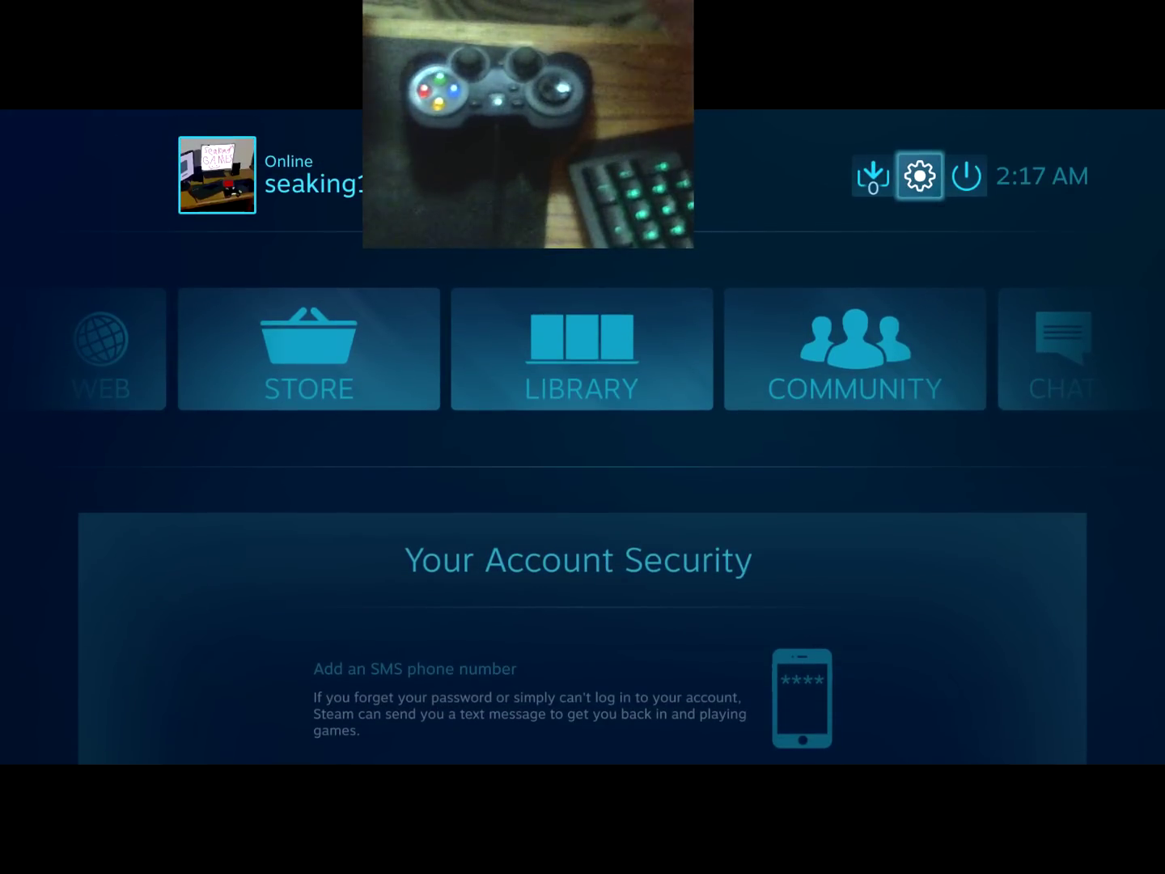